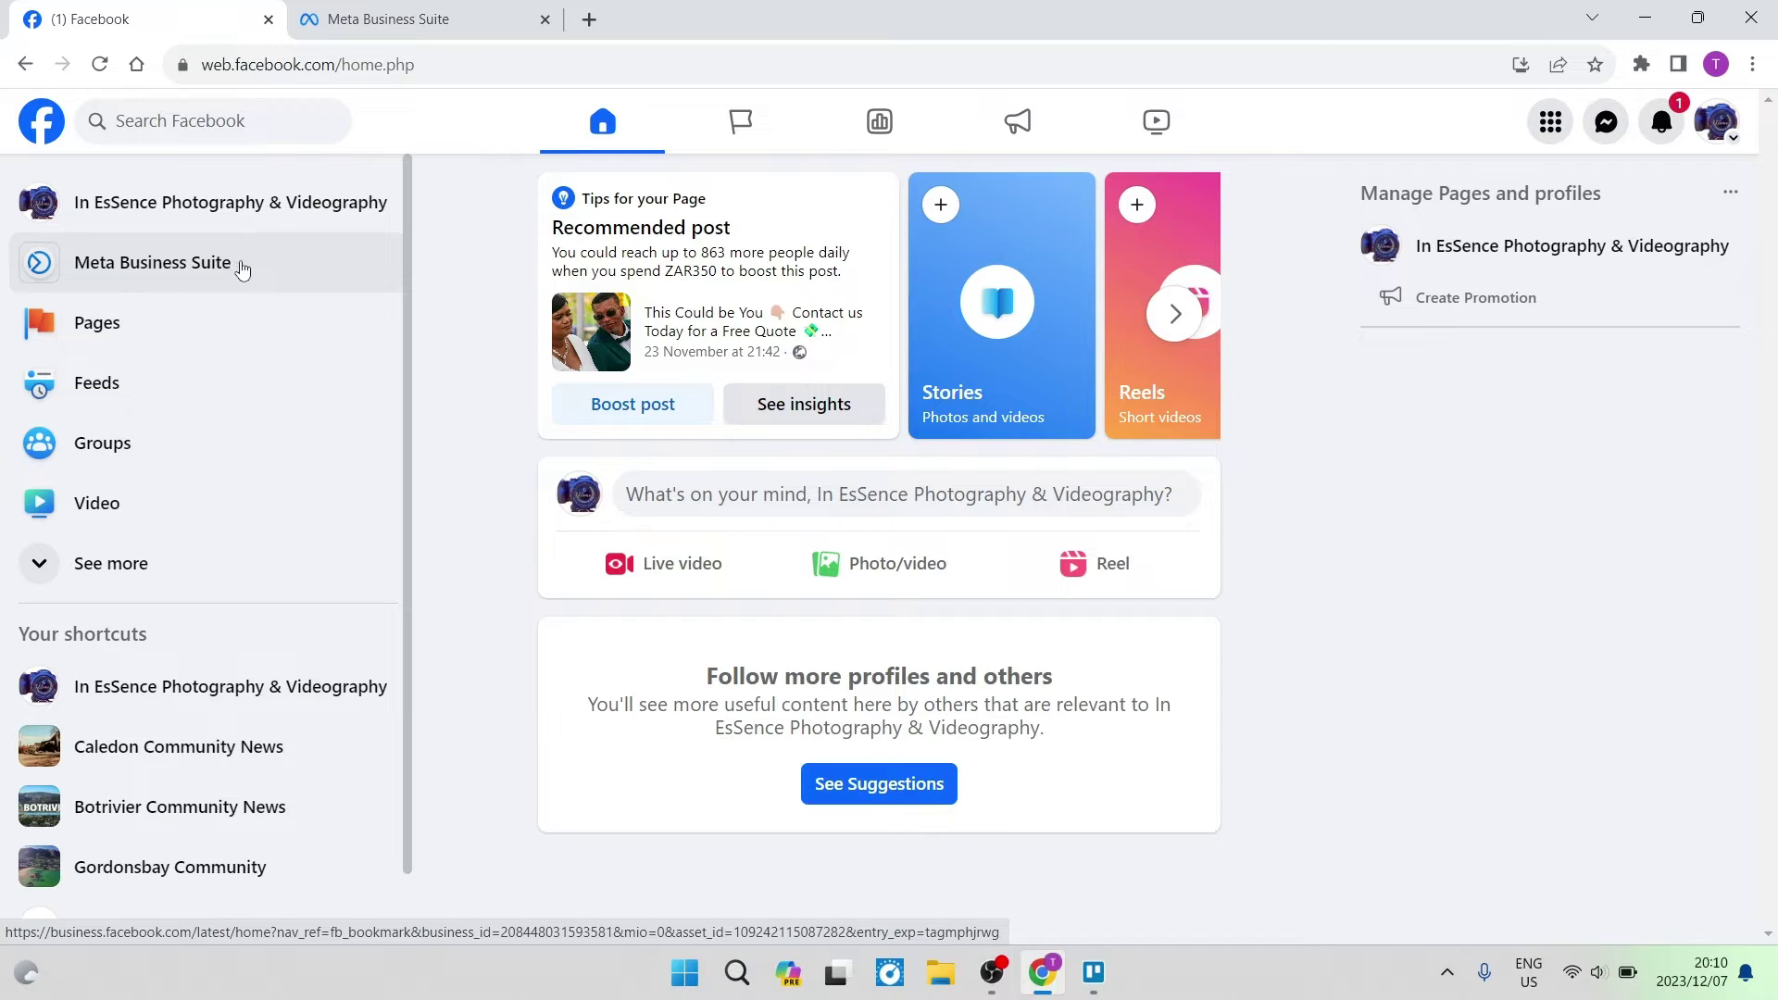
From Facebook's Menu, under Professional, open Meta Business Suite for the photography Page.
left_click(1552, 132)
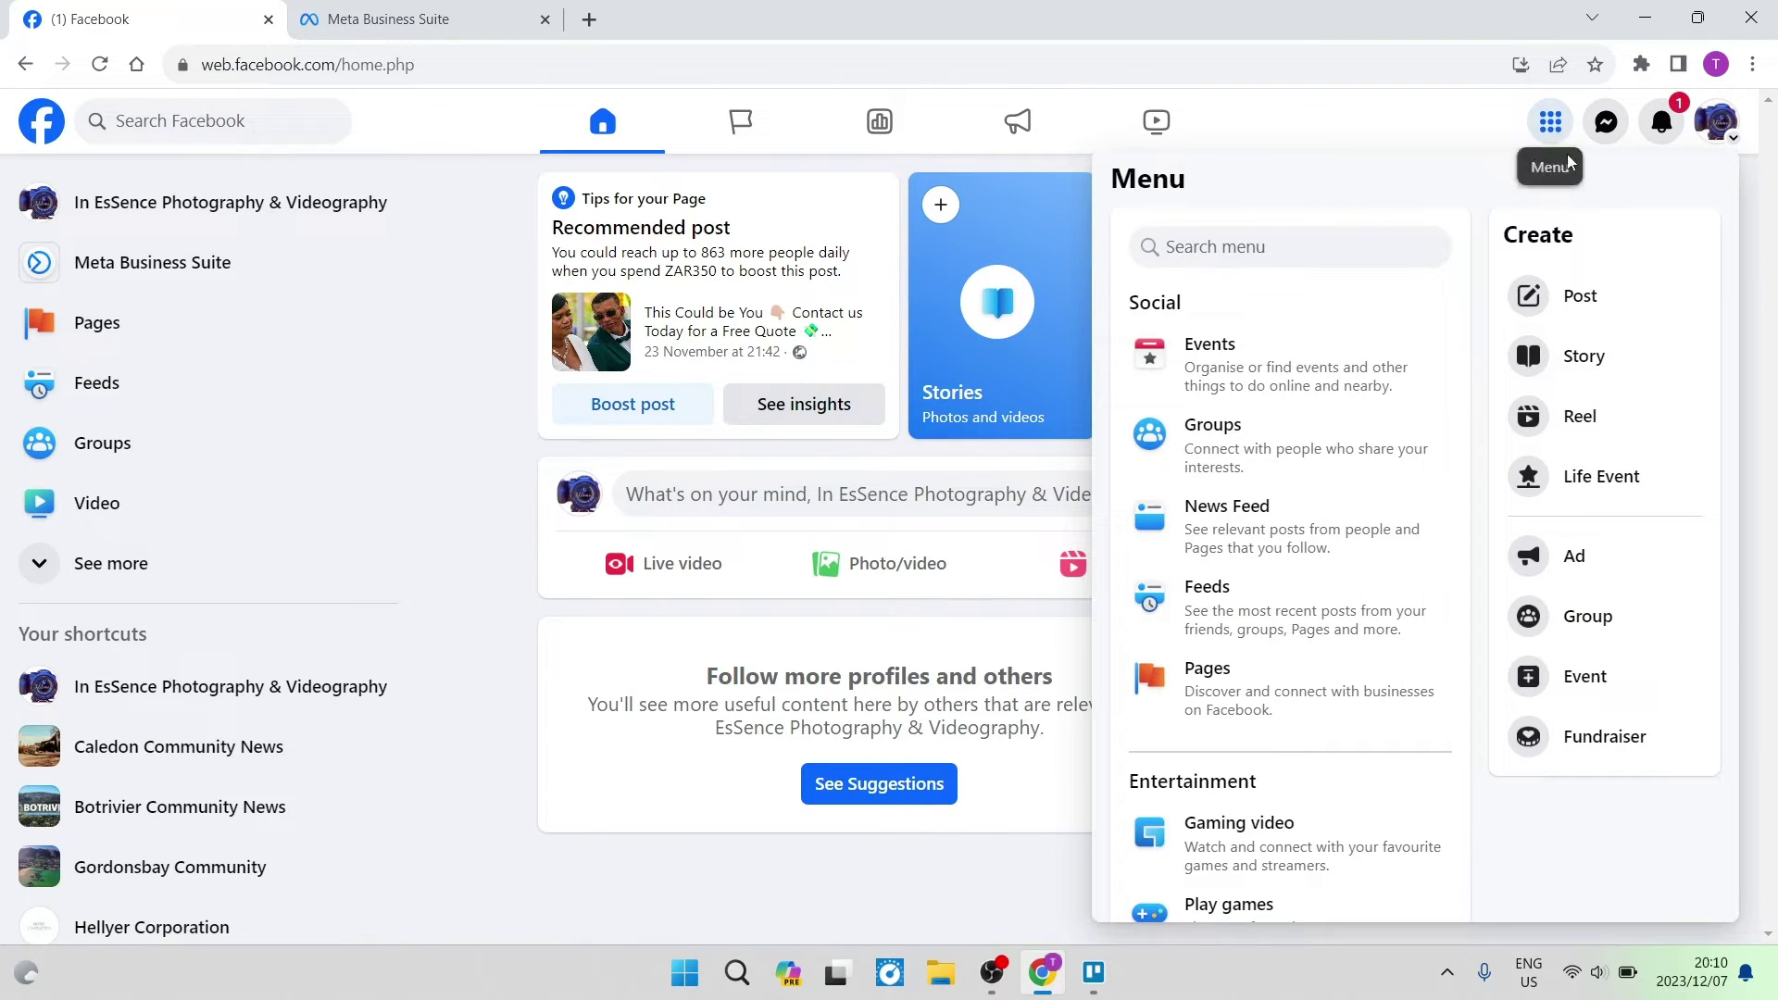
scroll(1292, 603, "down", 10)
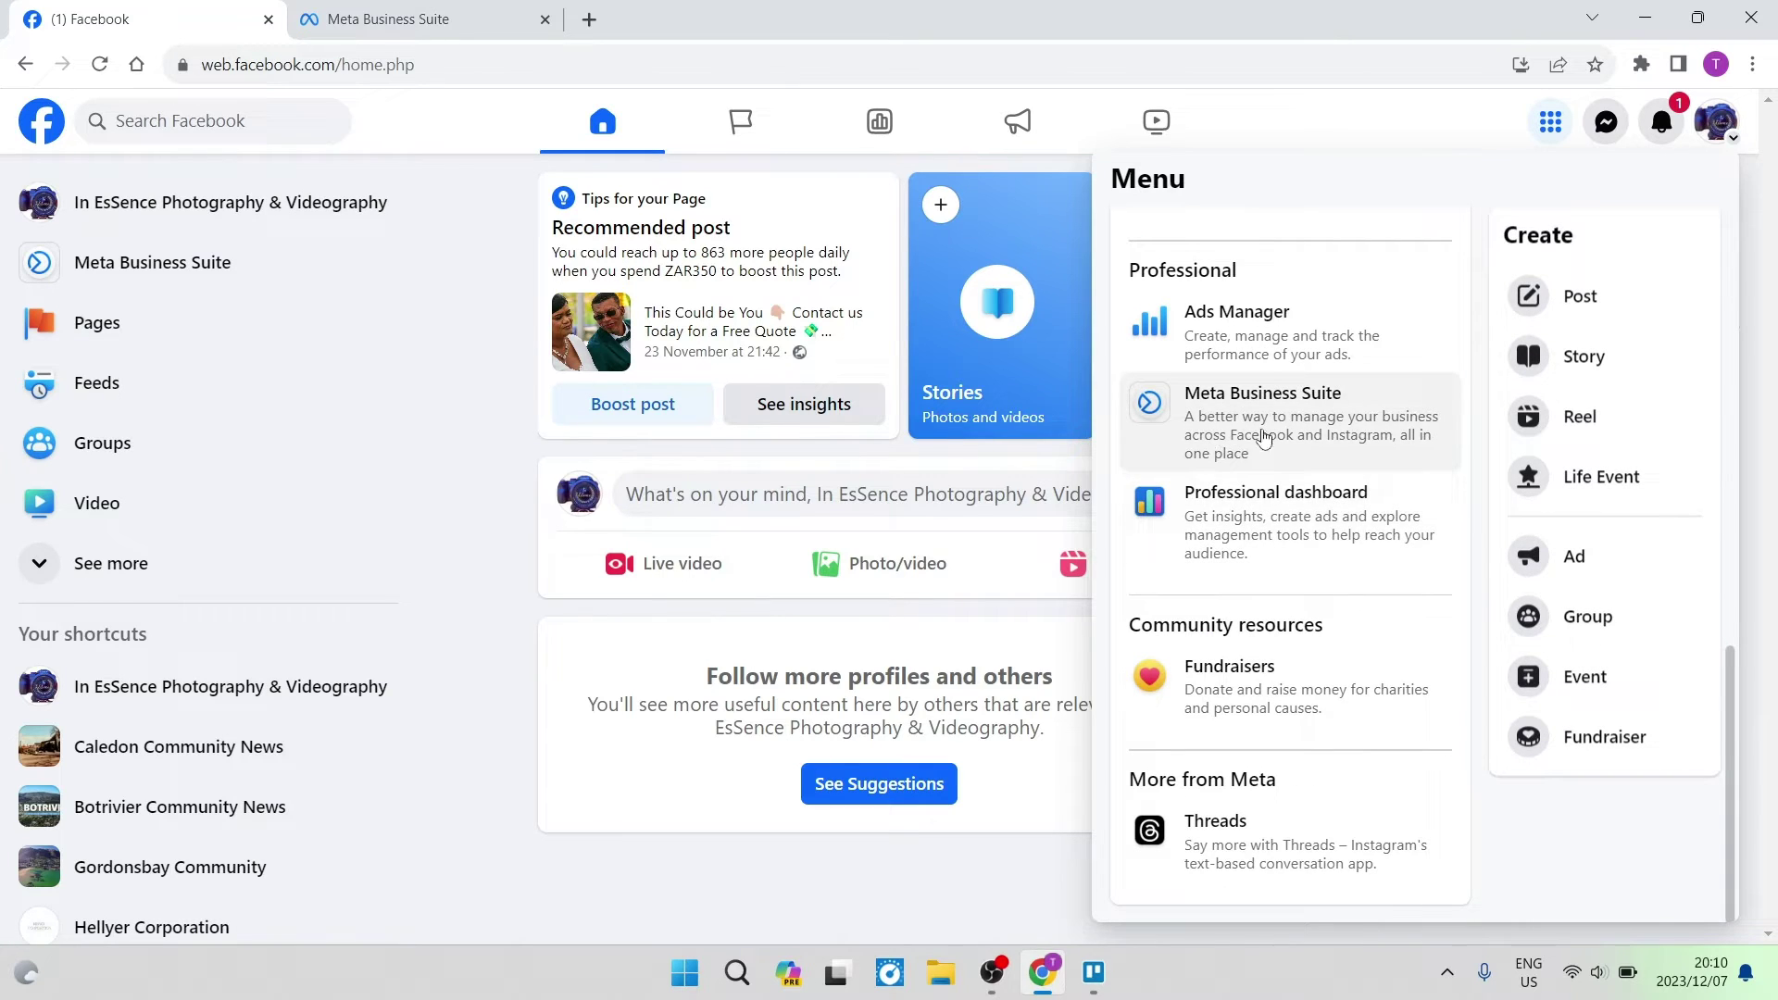
left_click(1317, 395)
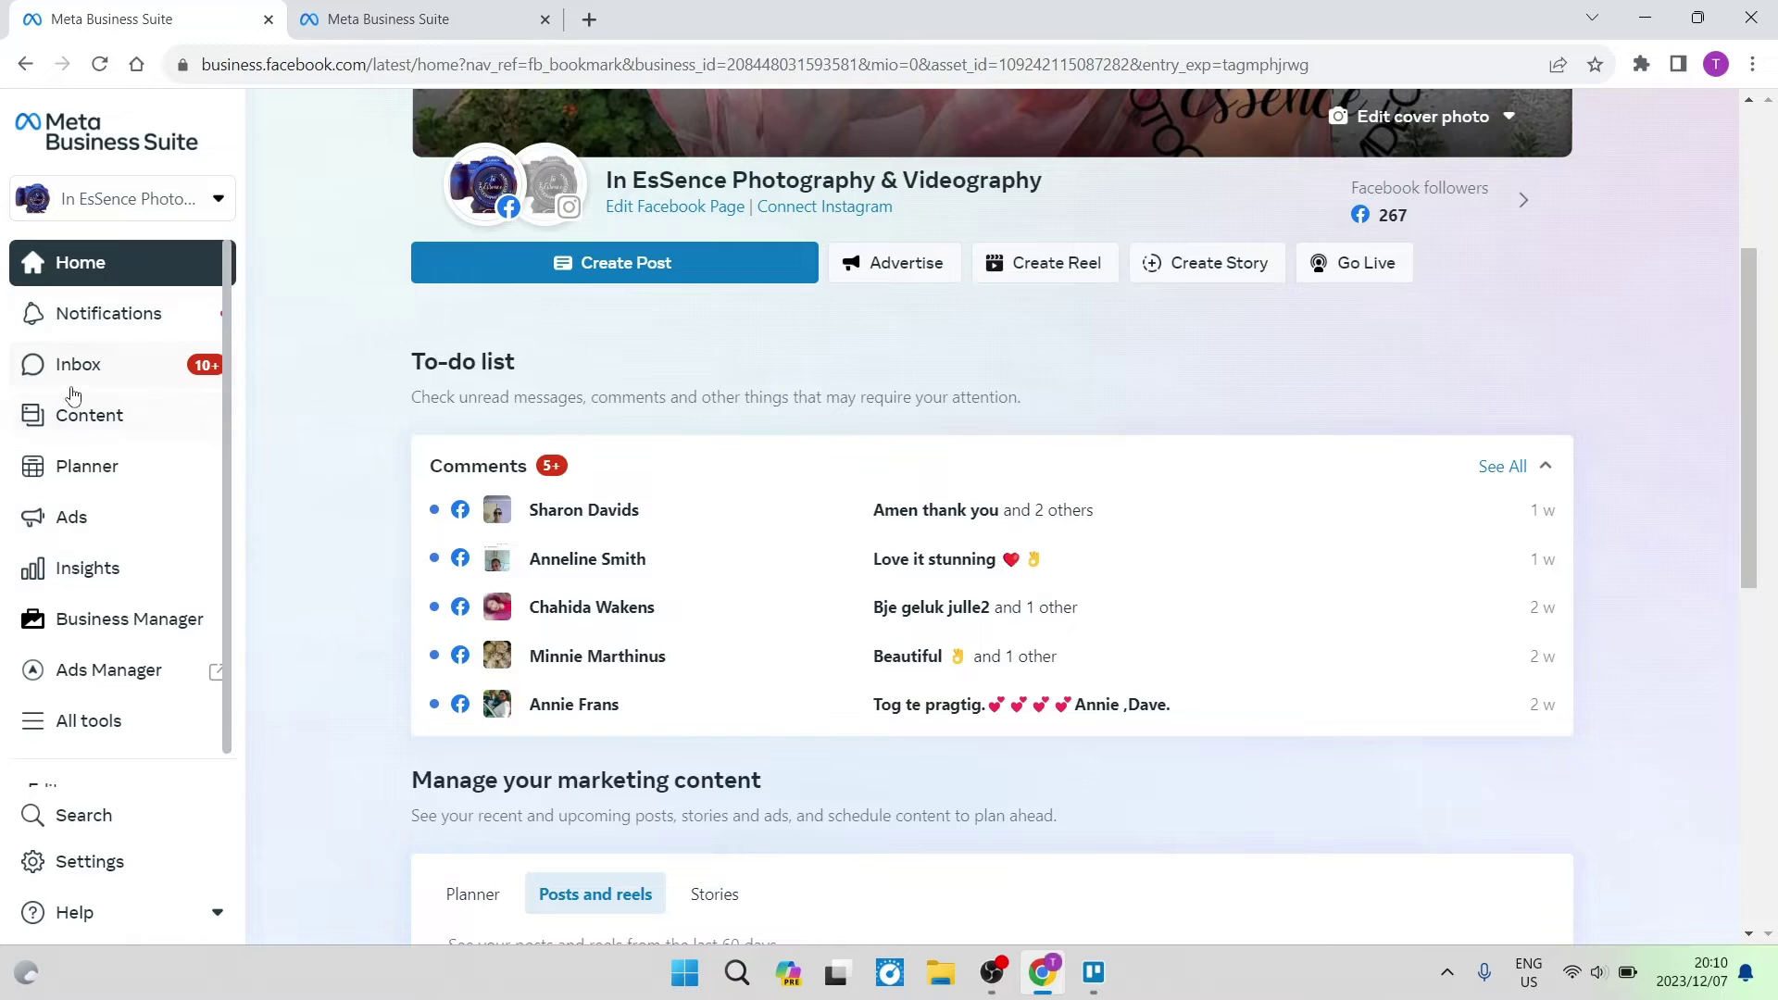
Open Meta Business Suite Settings and scroll down the settings sidebar list.
scroll(109, 542, "down", 1)
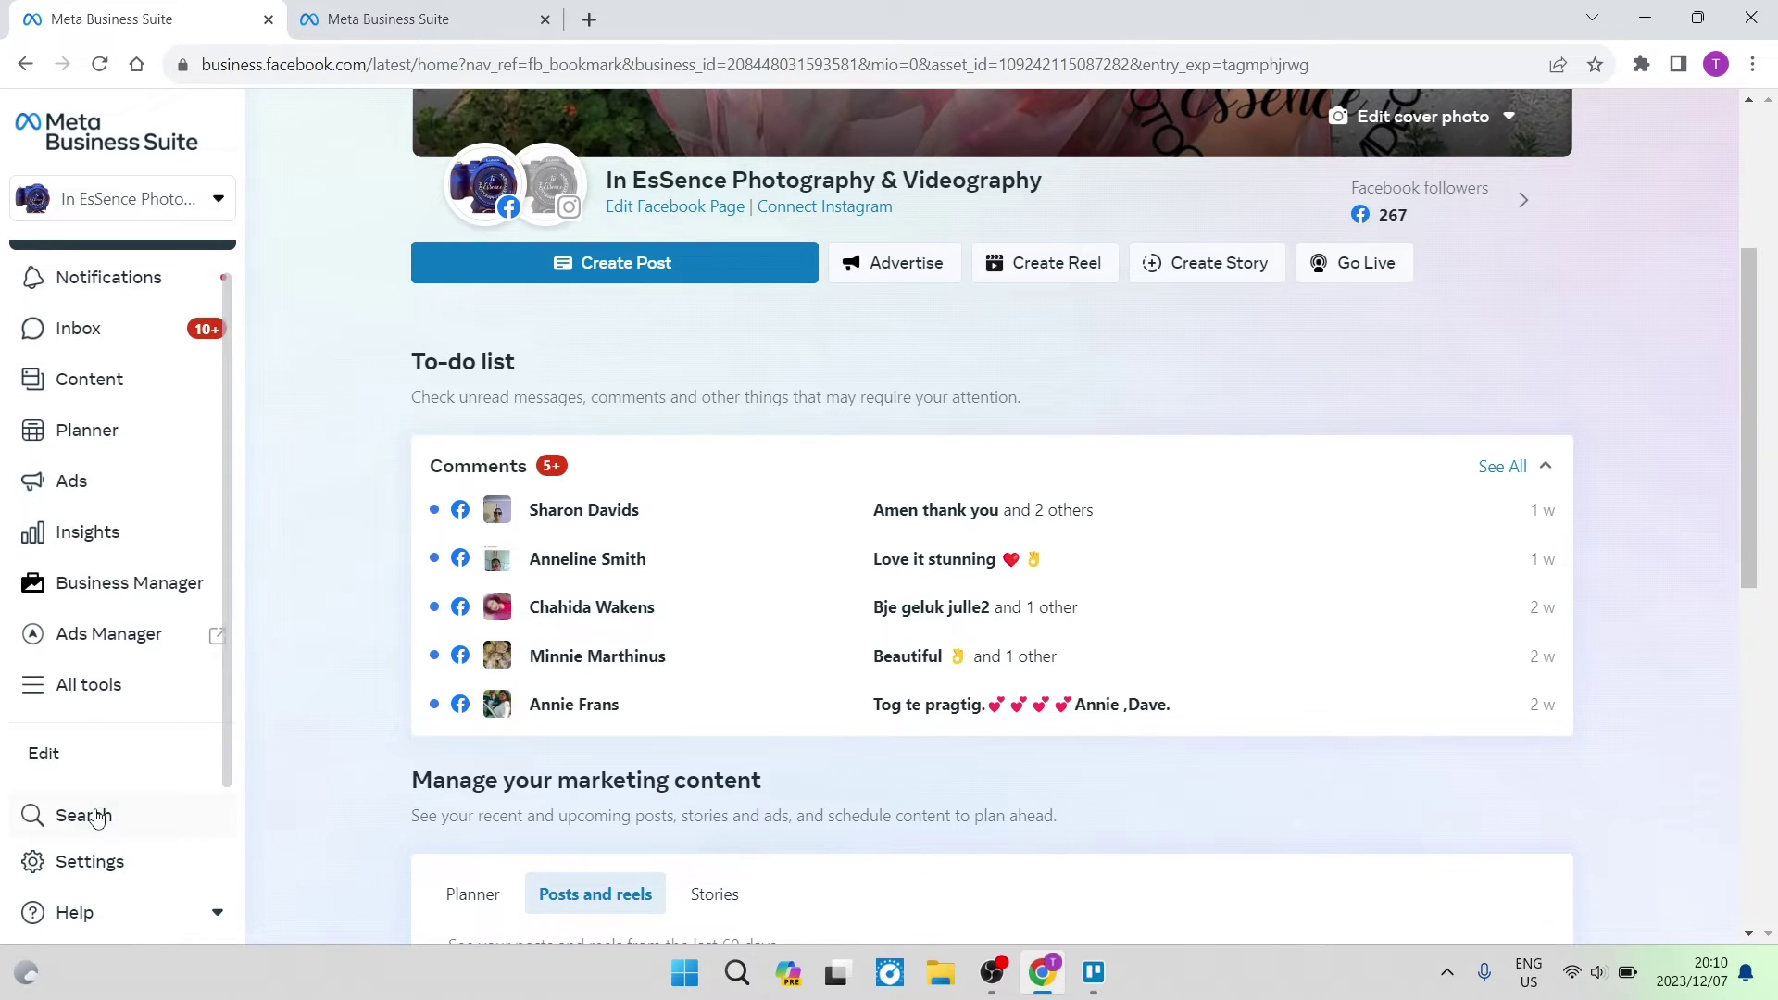
left_click(88, 869)
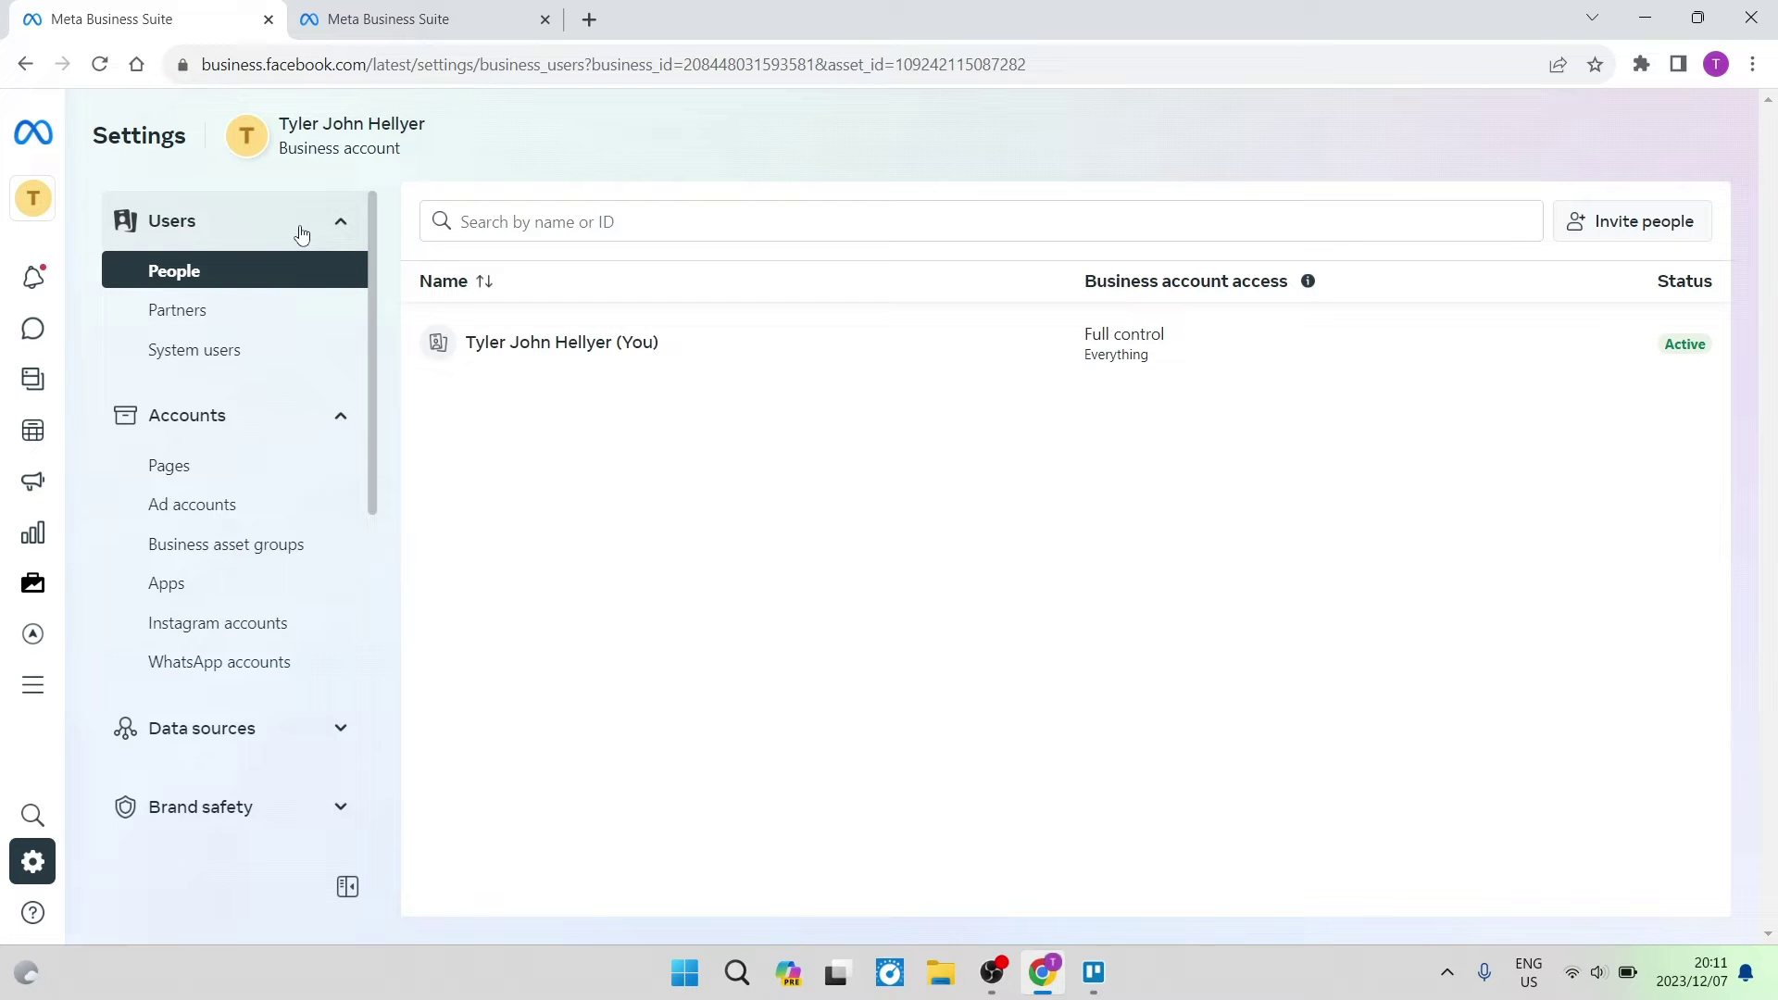
scroll(162, 463, "down", 4)
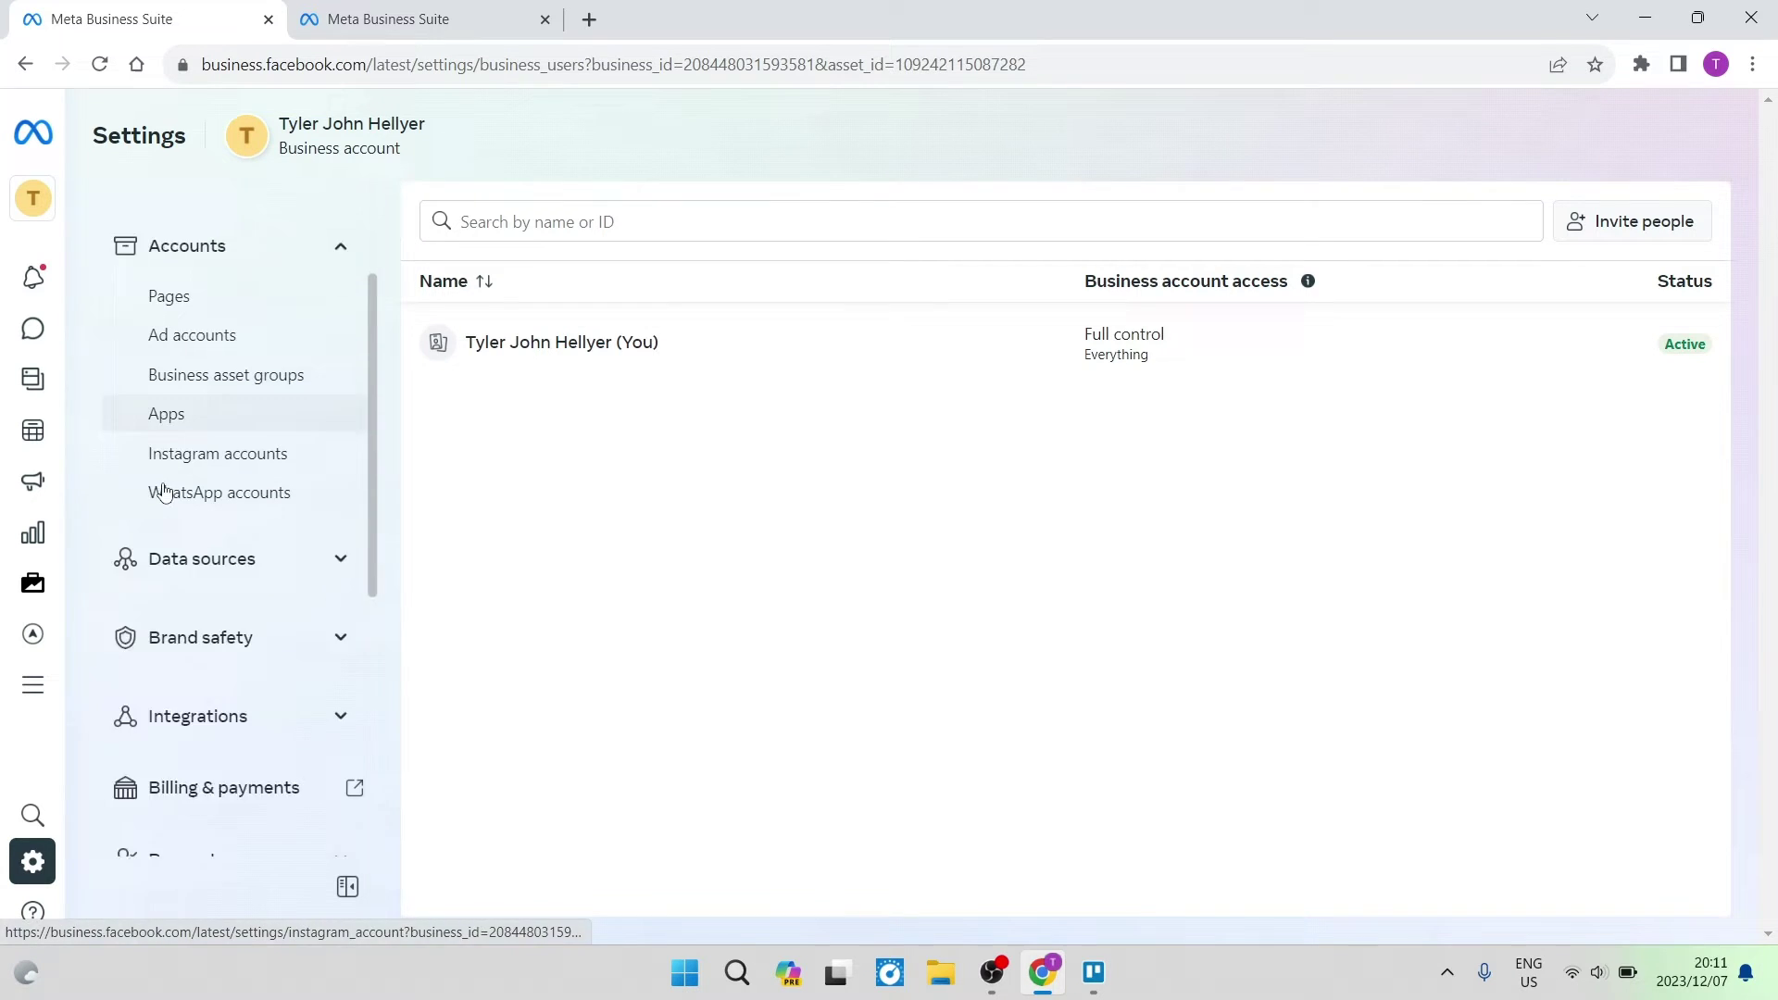
scroll(165, 496, "down", 4)
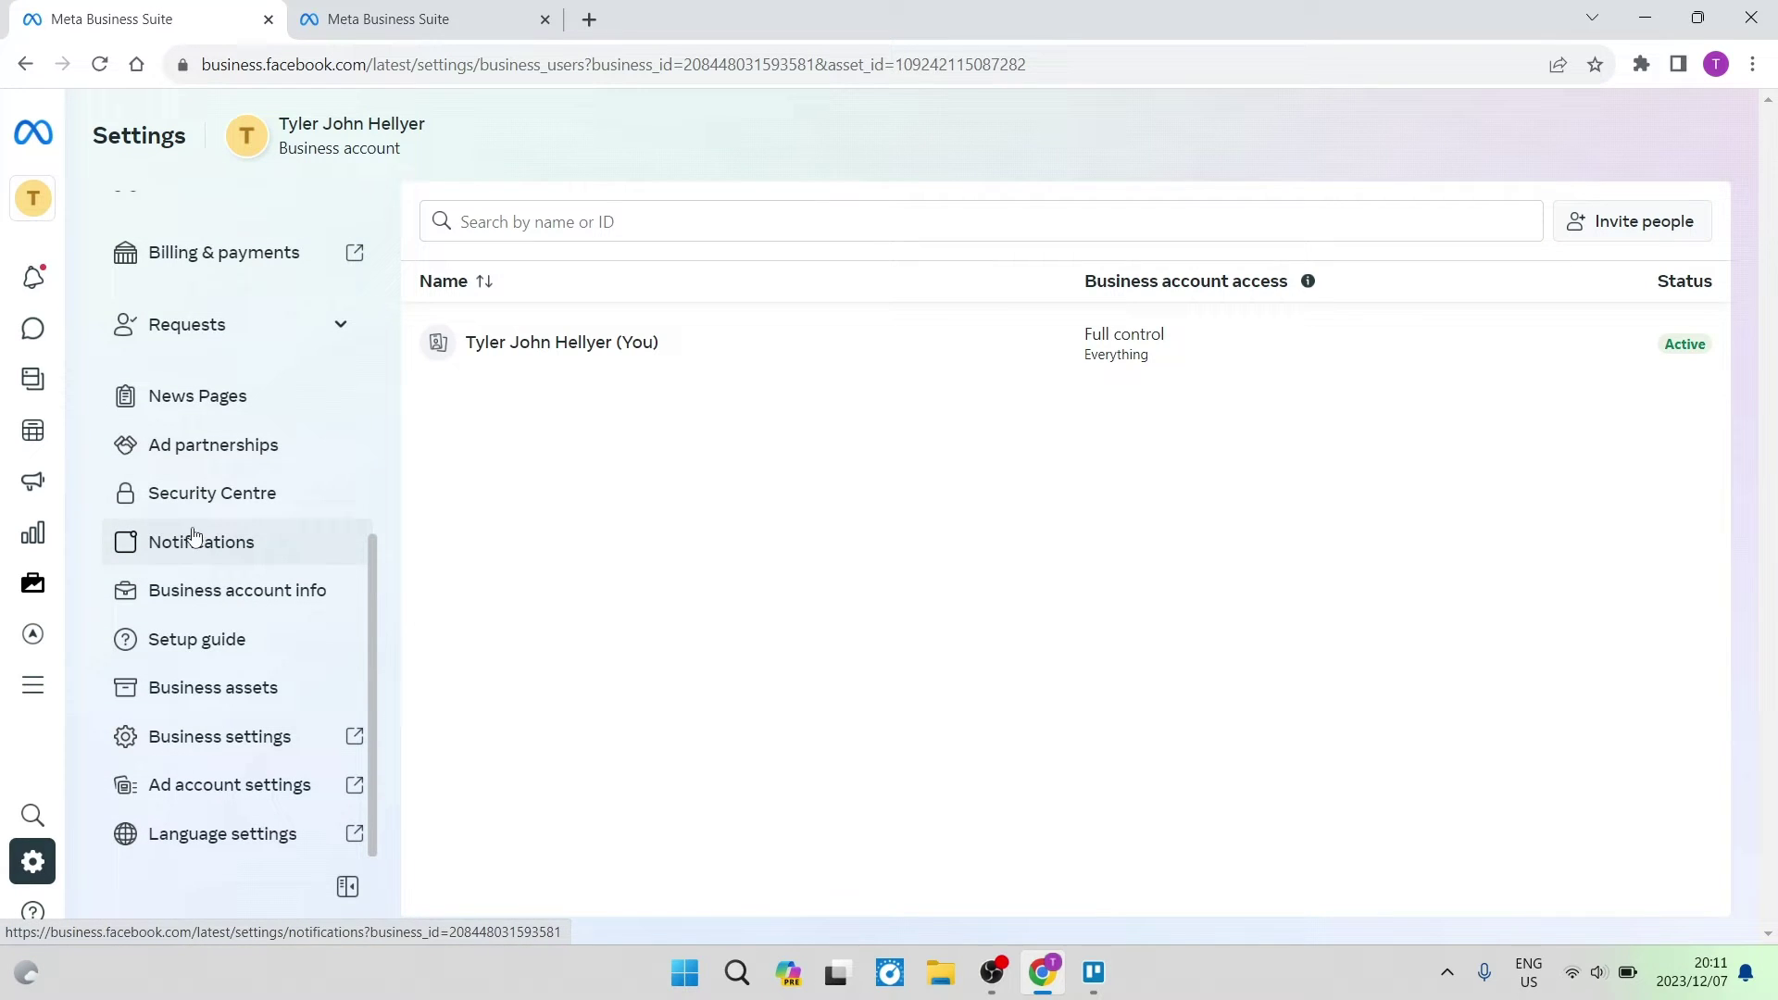
Open Security Centre and highlight the business name and its 'Ineligible for verification' status.
left_click(201, 504)
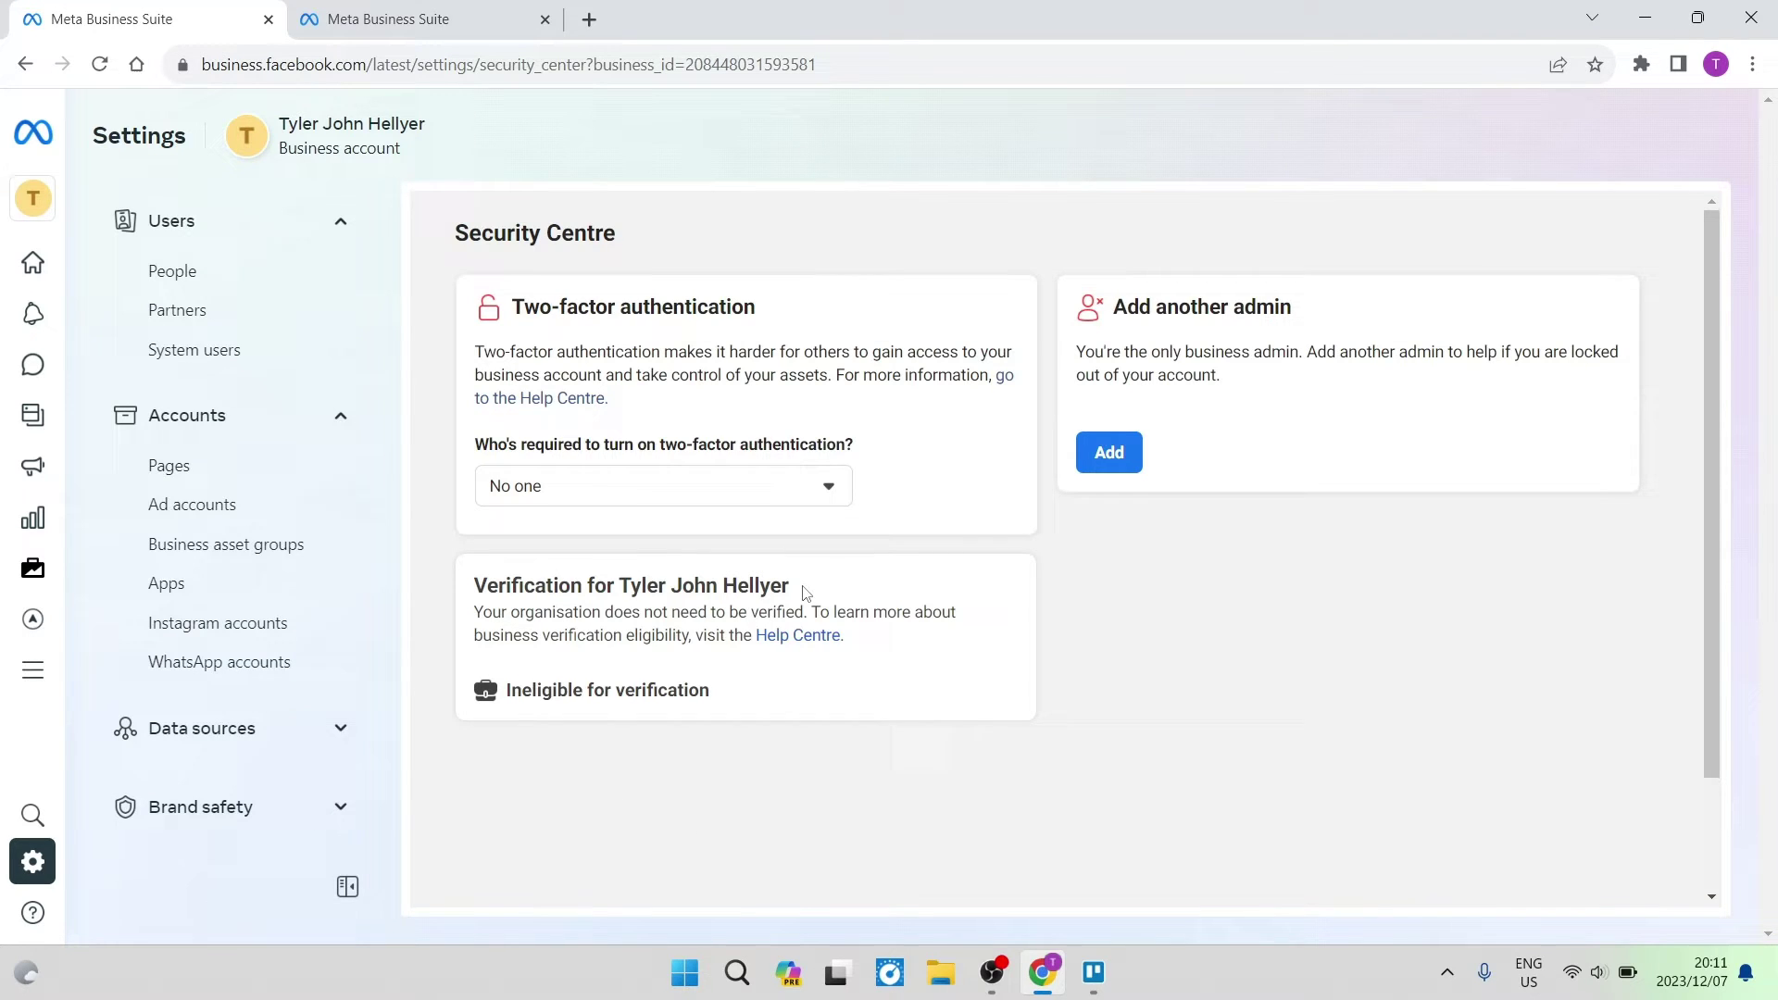
left_click_drag(780, 585, 614, 585)
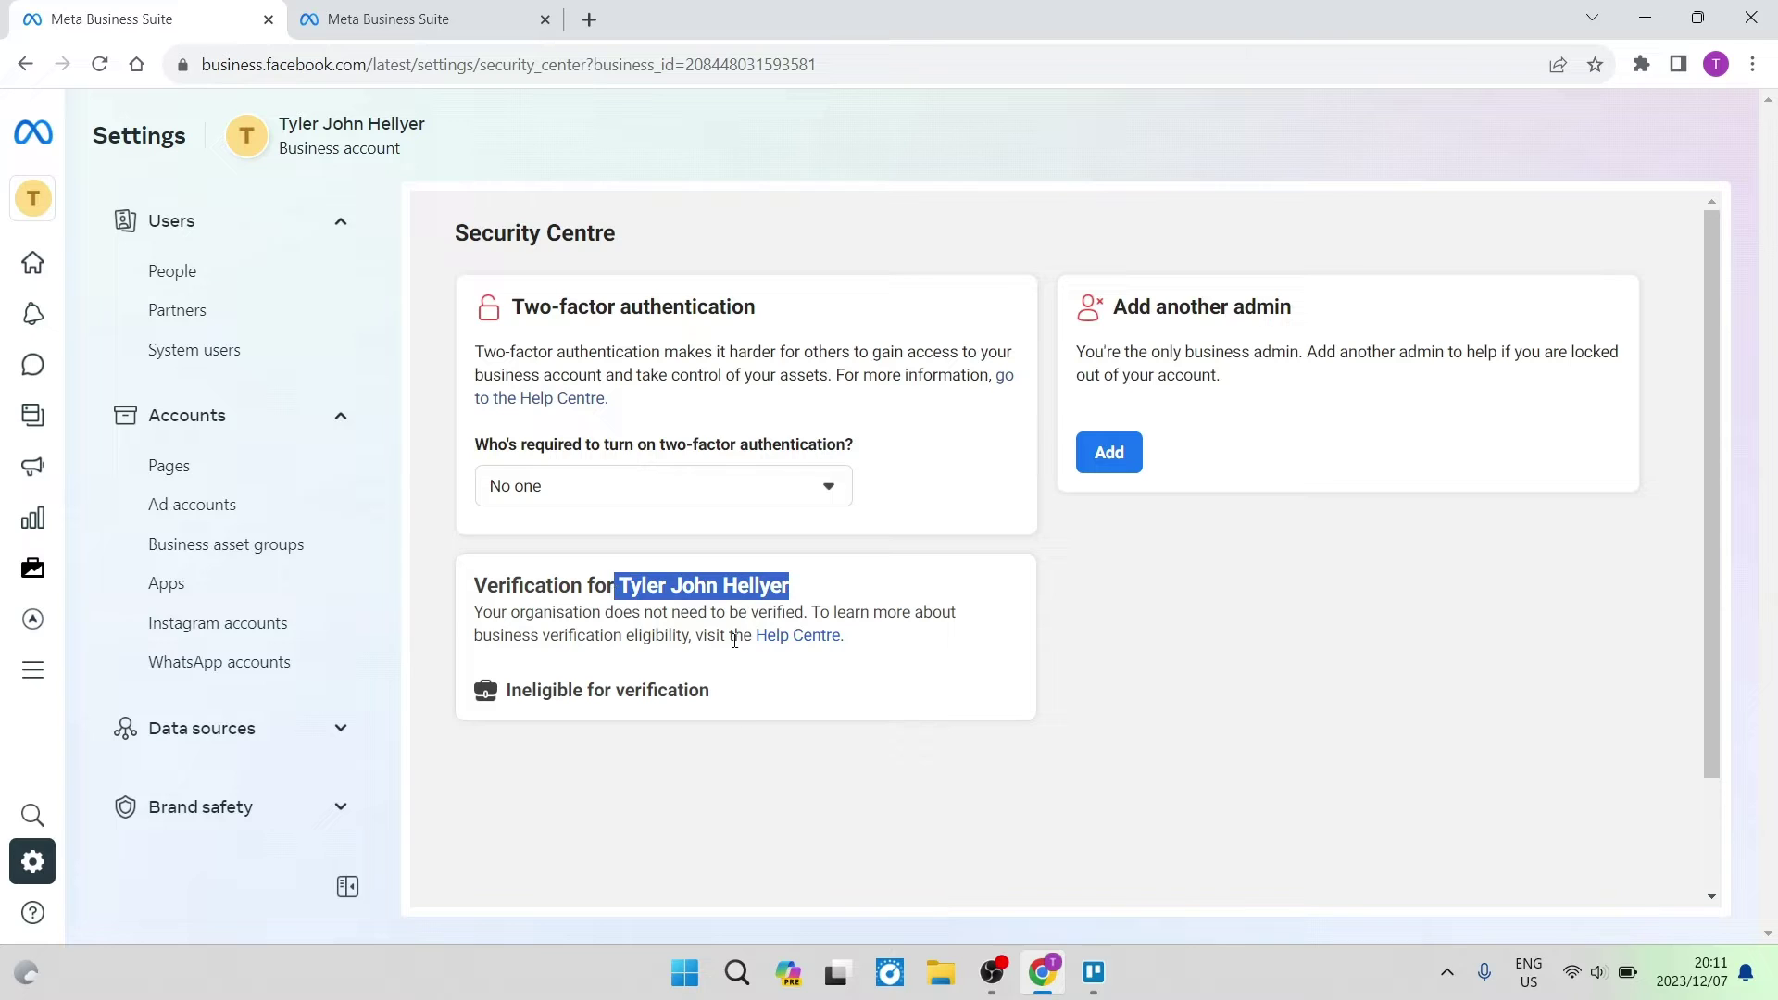
left_click_drag(767, 701, 501, 704)
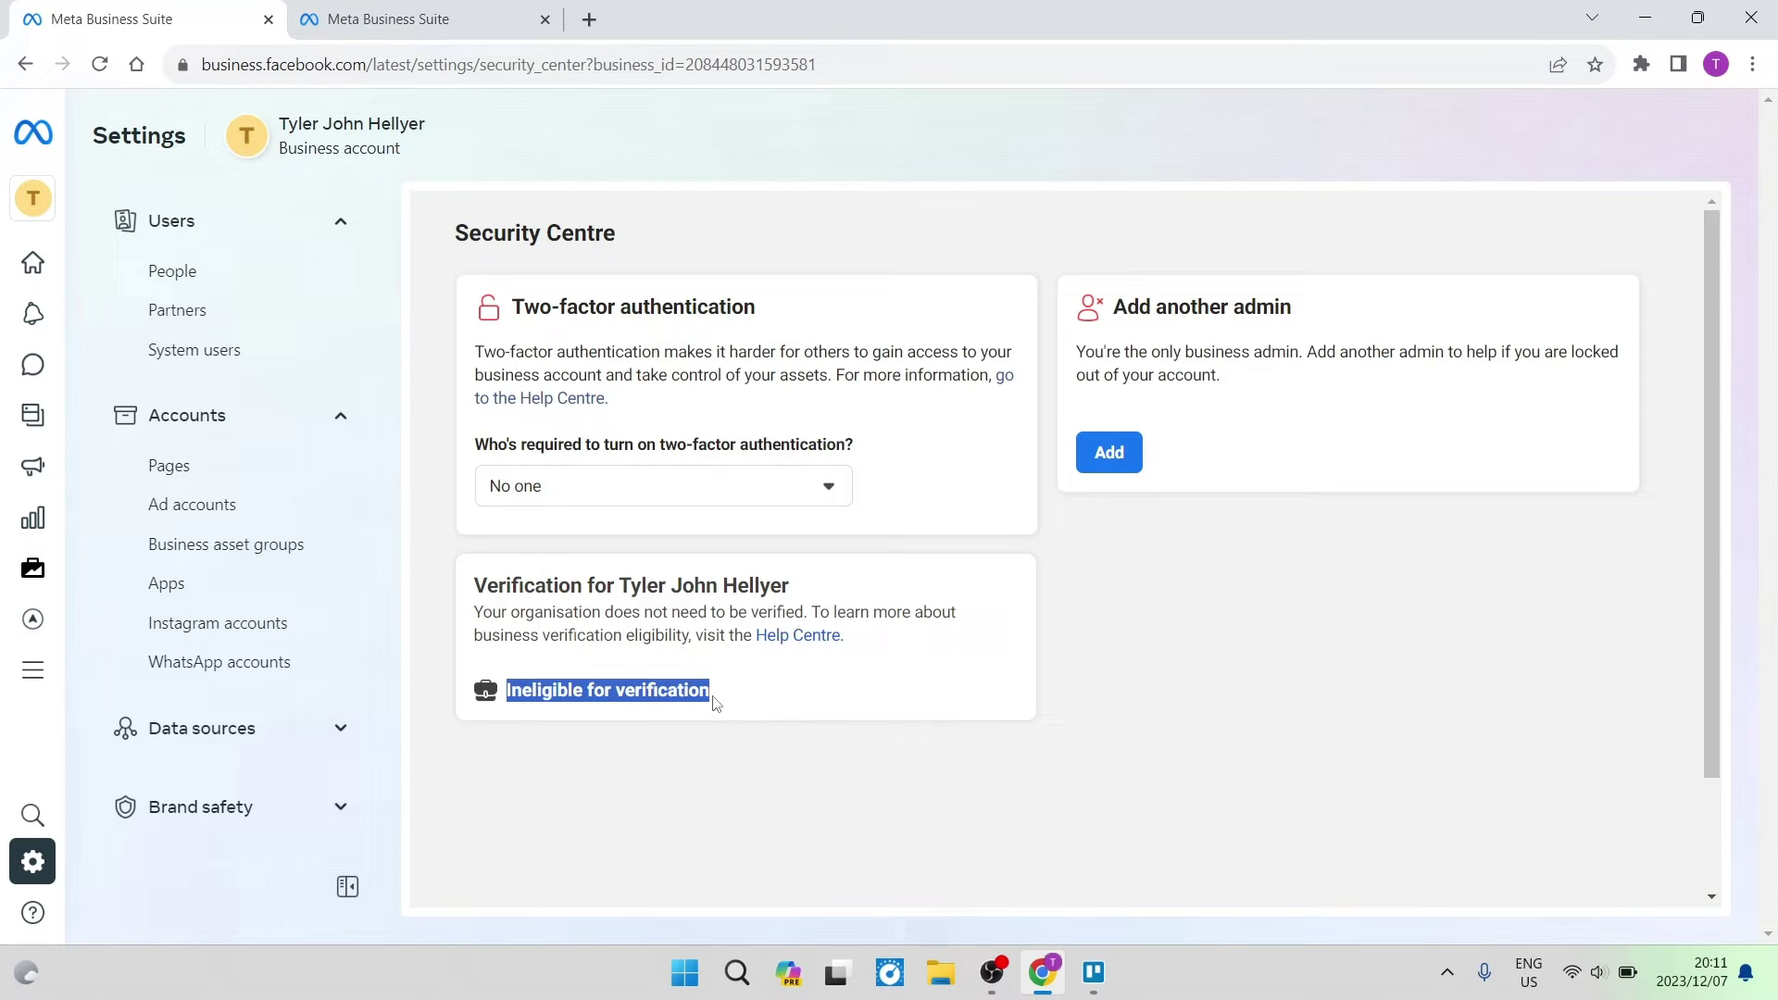
left_click(746, 741)
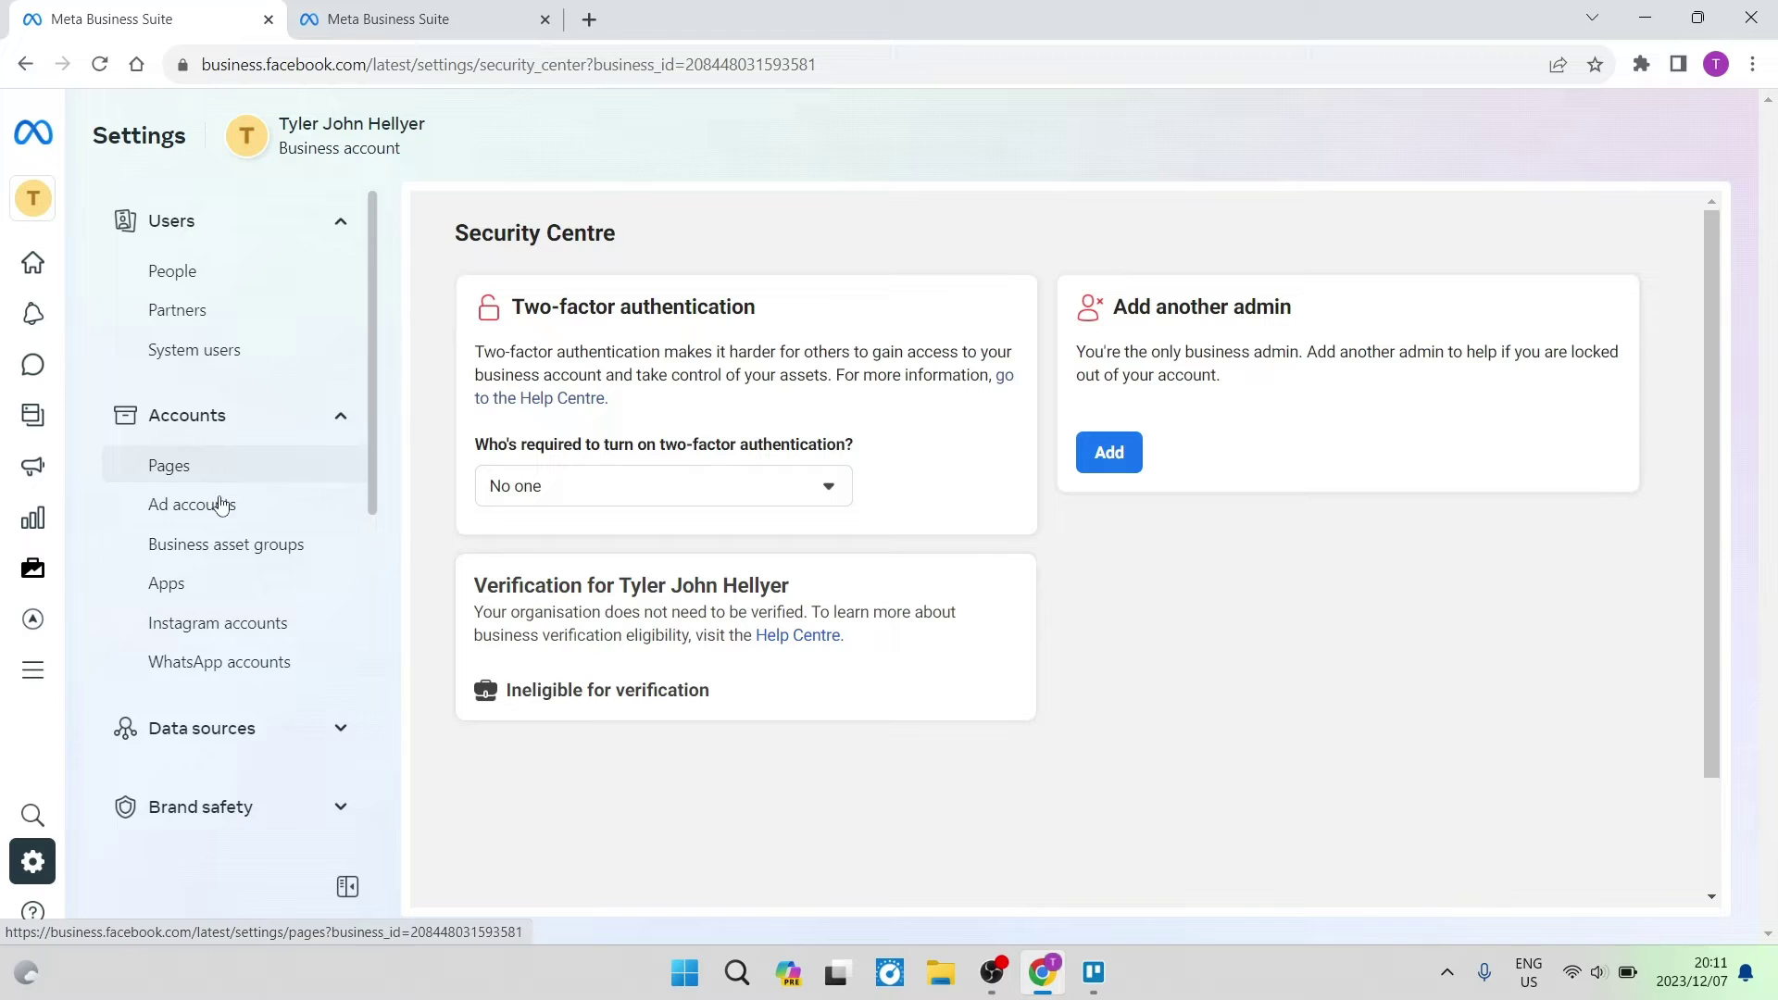
Open the empty Apps settings under Accounts and show the Add button's app options.
left_click(211, 587)
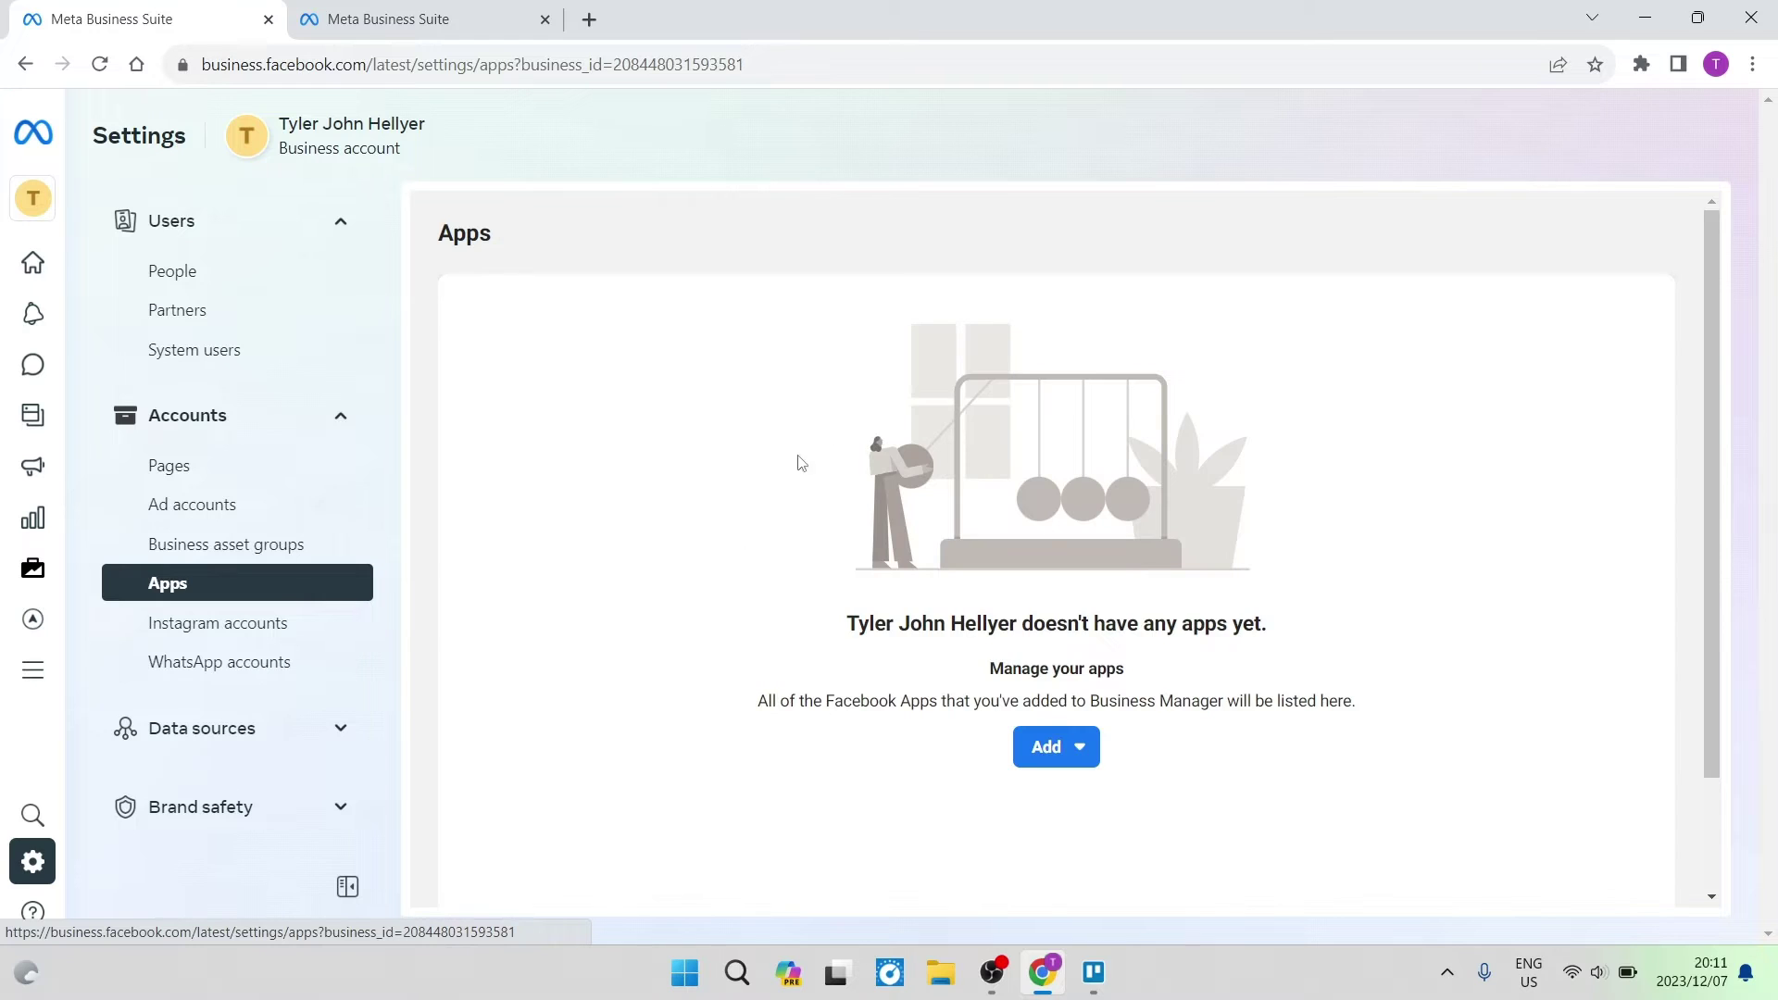
scroll(967, 699, "down", 2)
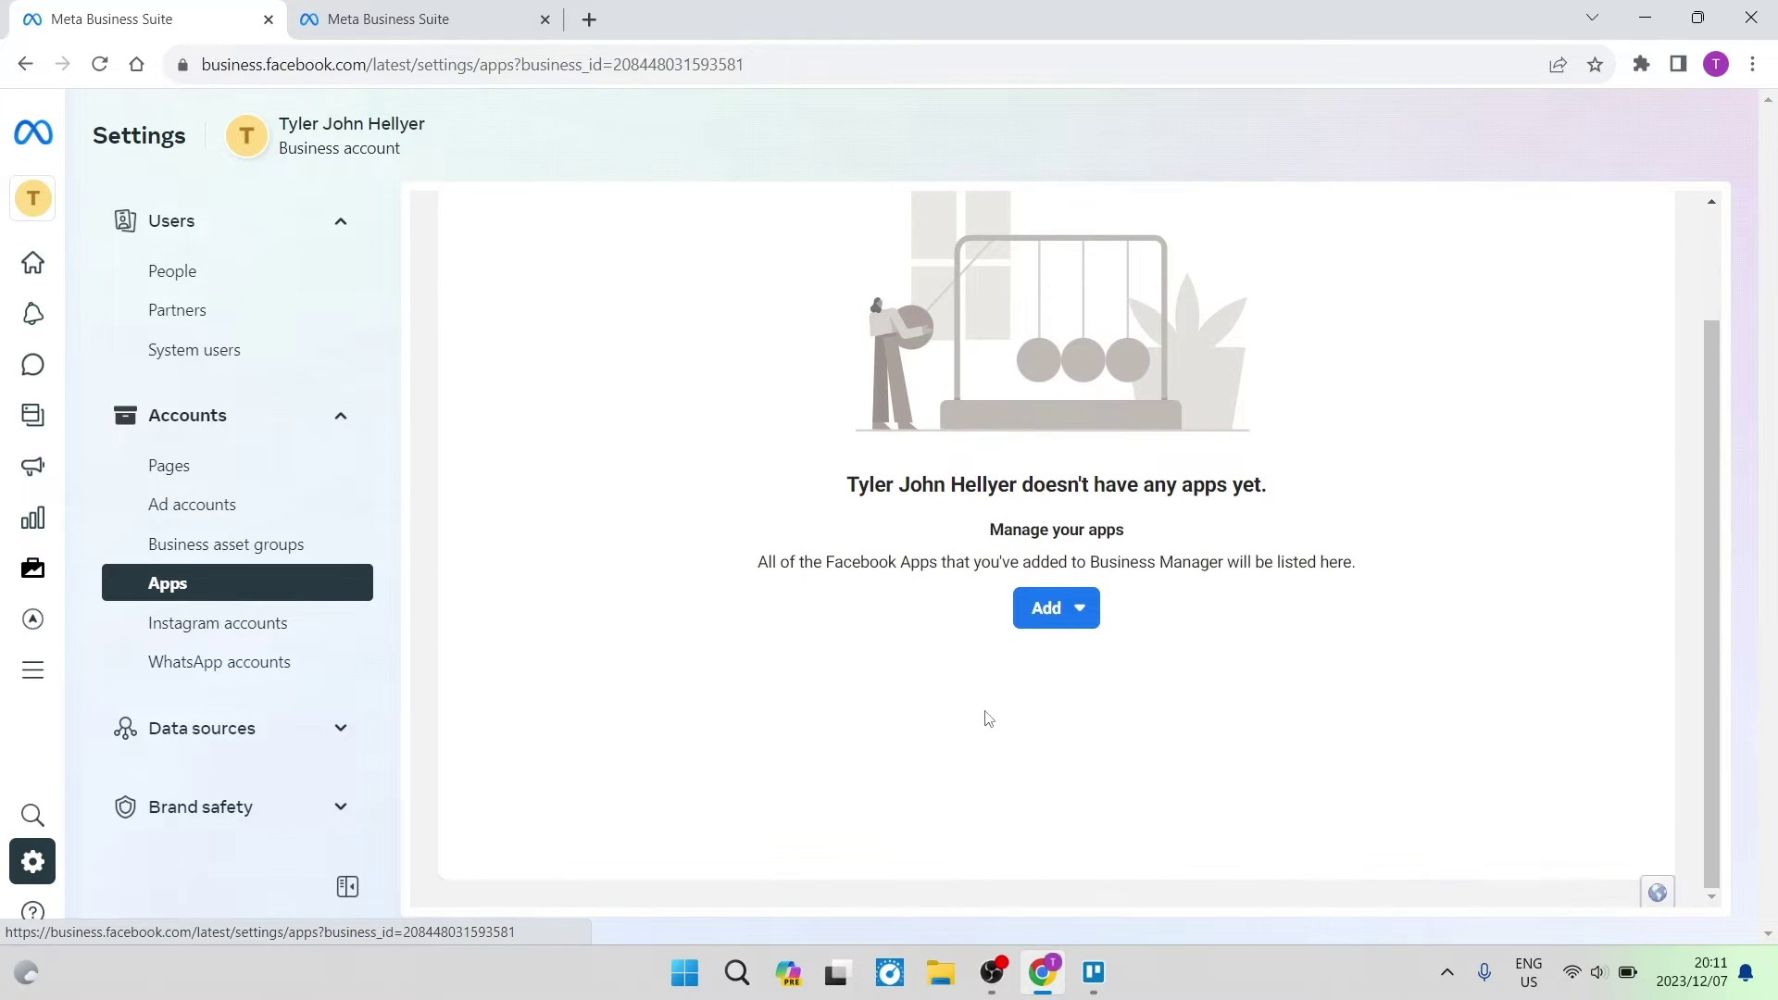
left_click(1080, 606)
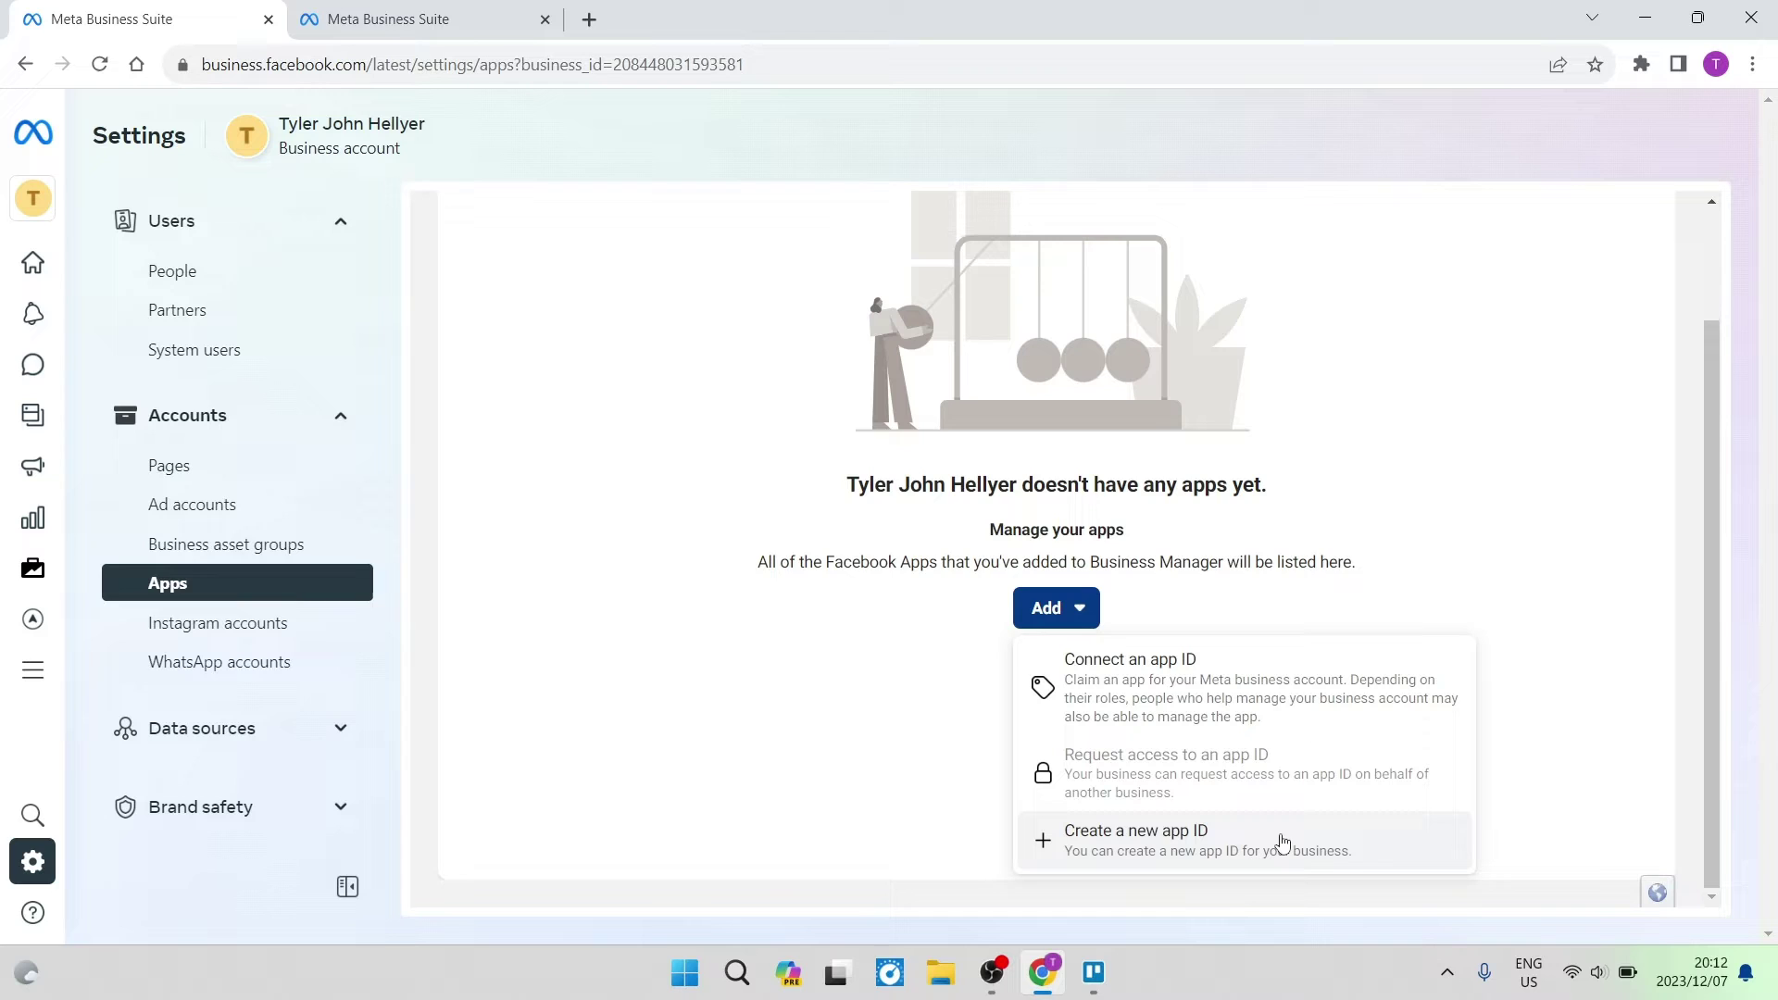
mouse_move(1036, 778)
Start a new app ID with the Other use case and the Business app type.
left_click(1194, 850)
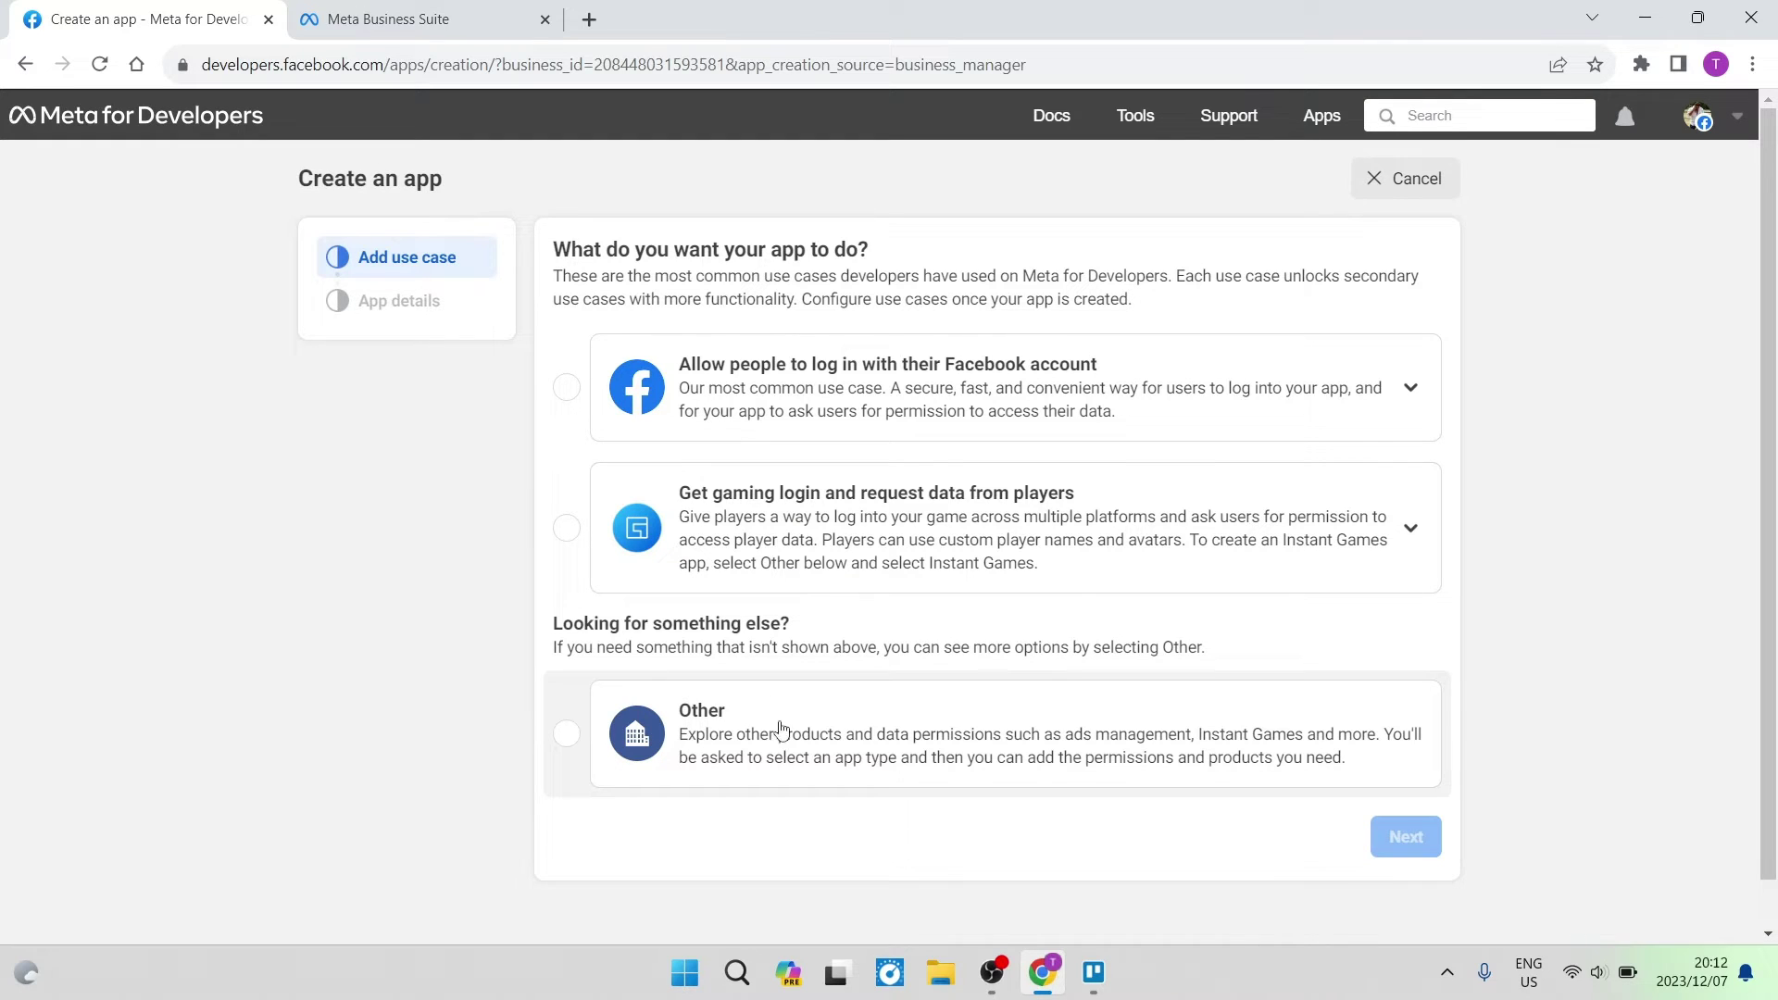
left_click(844, 737)
left_click(1433, 845)
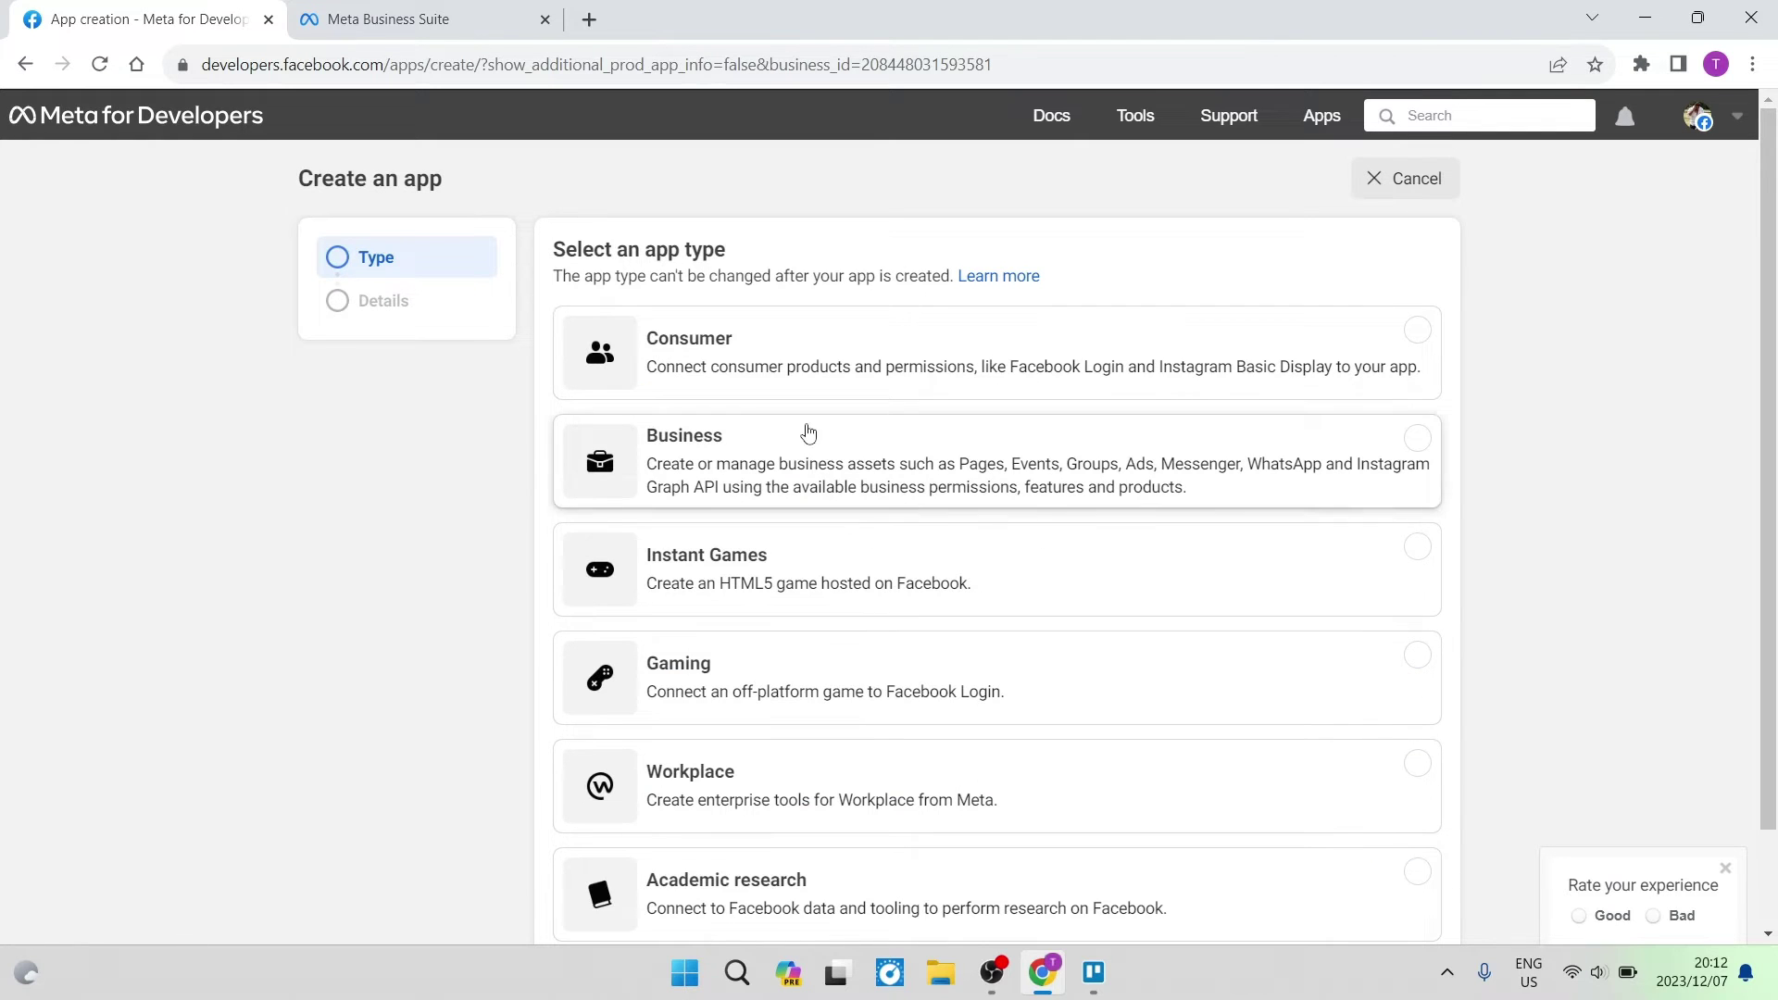
left_click_drag(728, 250, 552, 251)
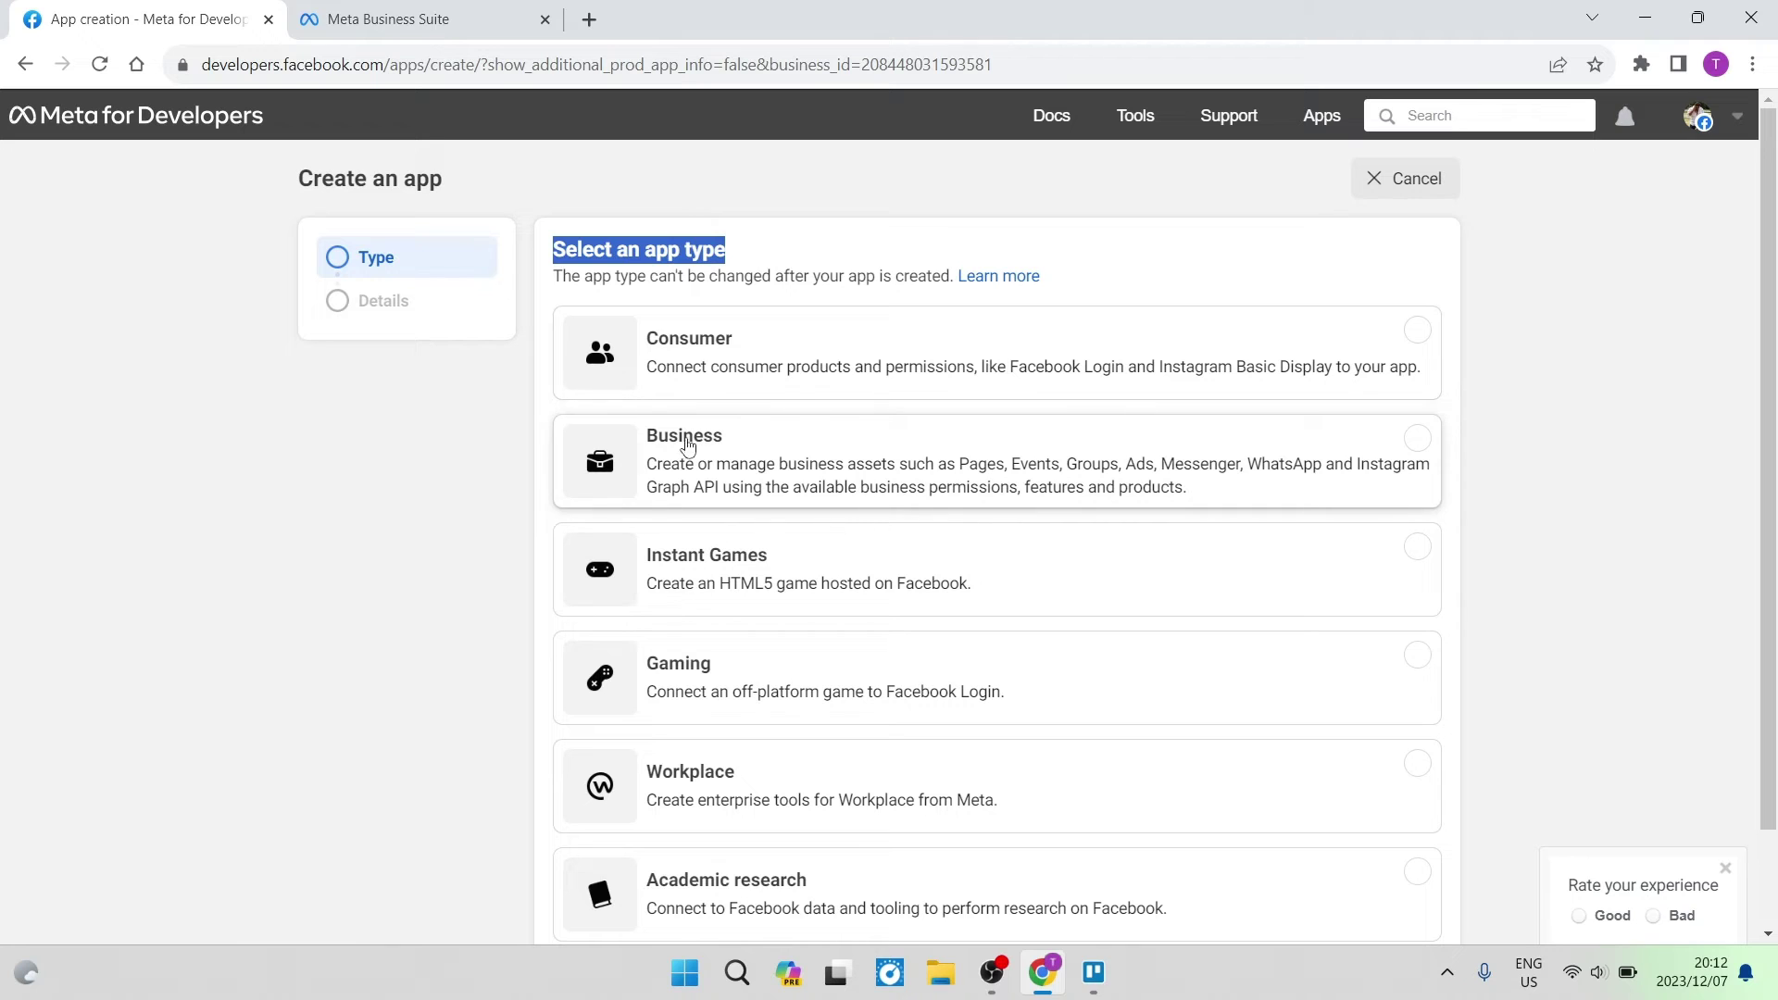
left_click(754, 445)
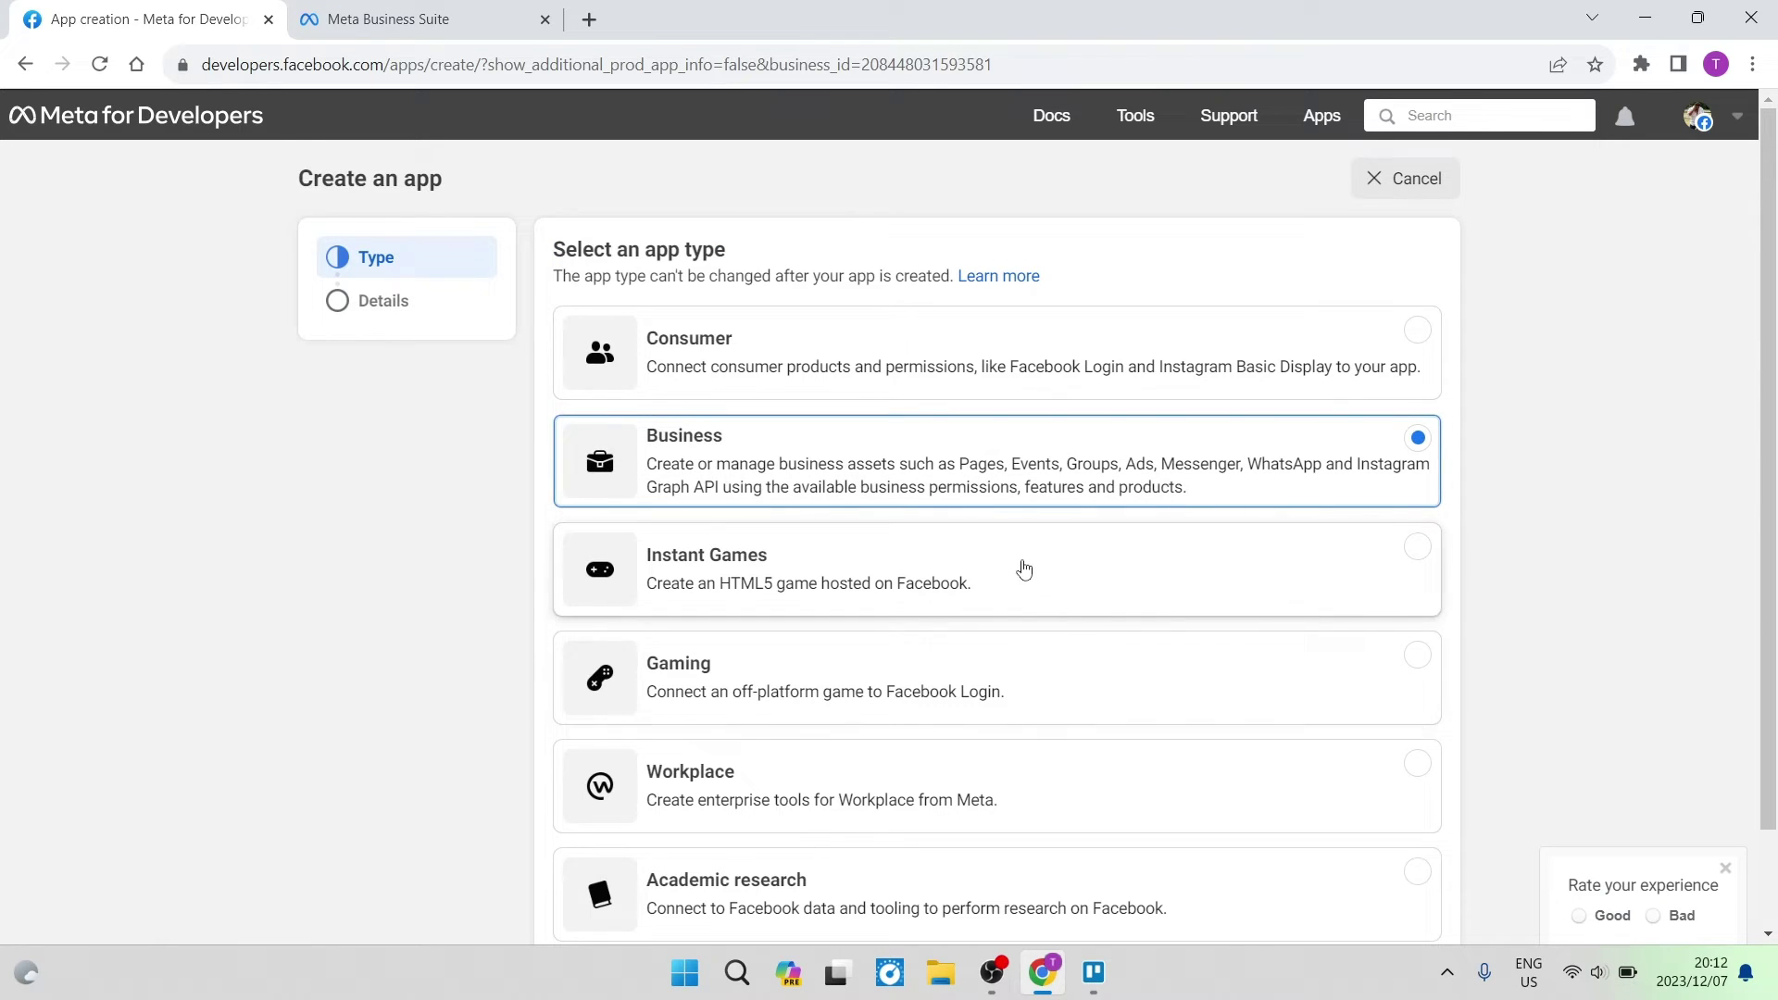
scroll(1020, 568, "down", 1)
left_click(1377, 874)
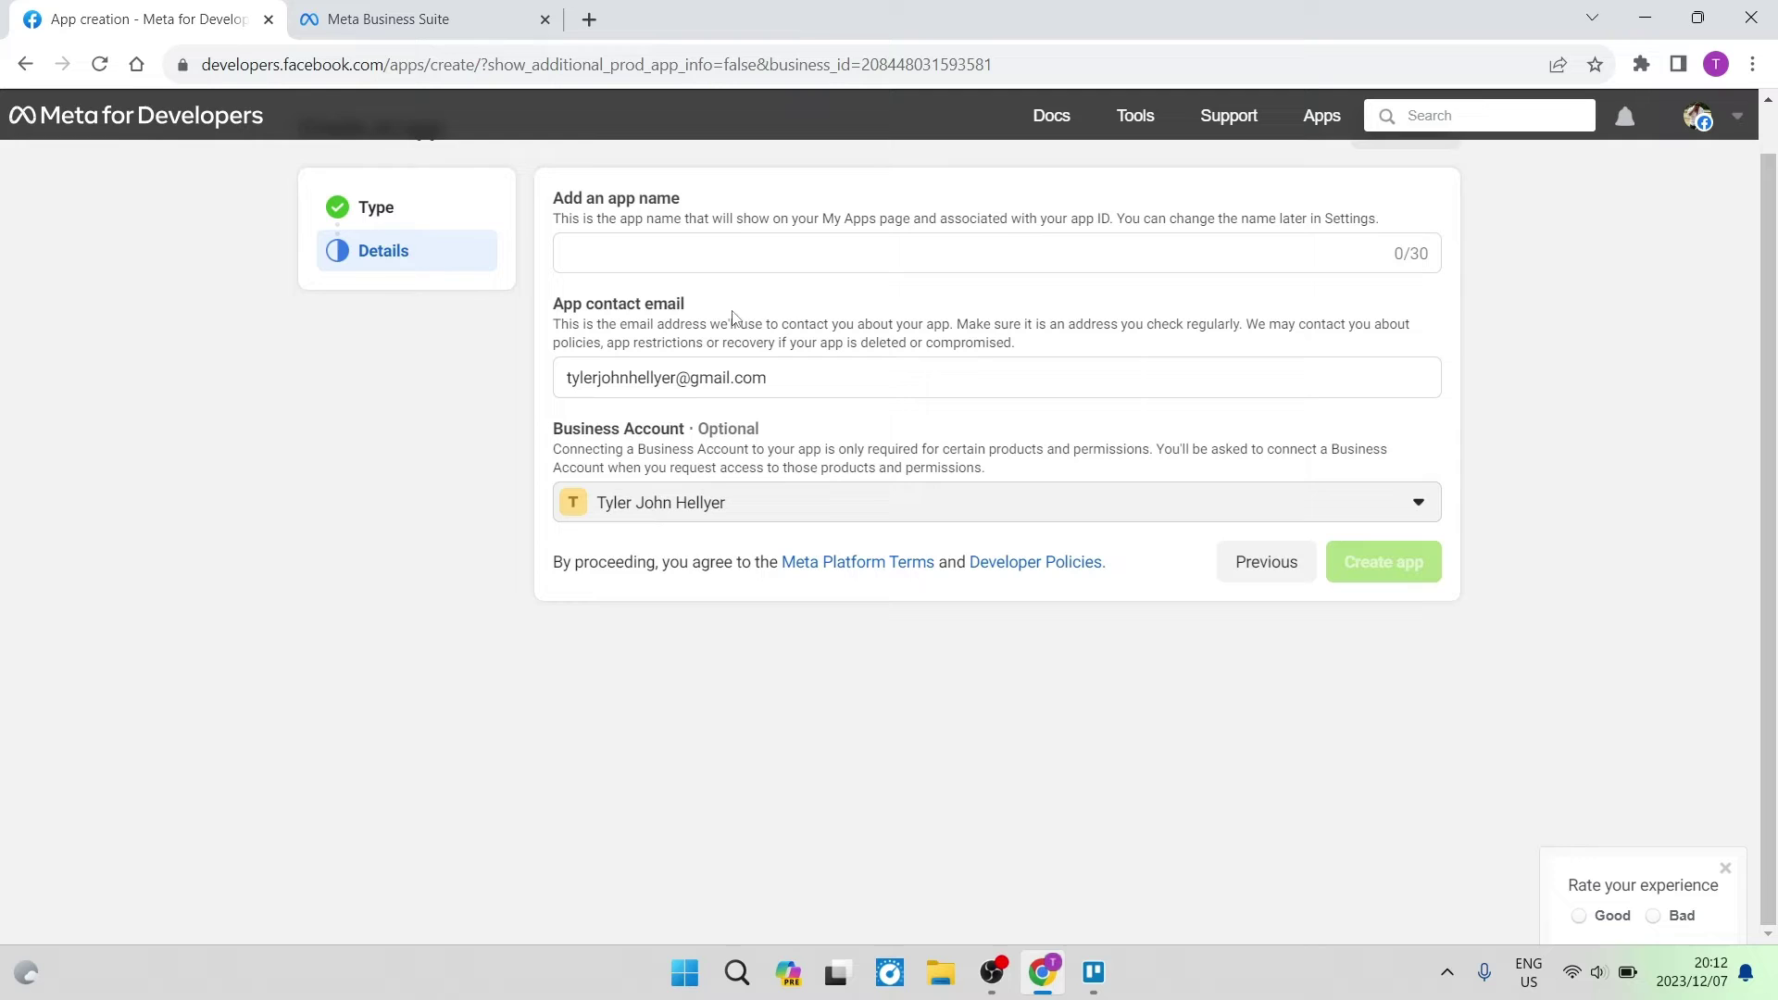
Name the new Business app 'App 505' and create it.
left_click(834, 249)
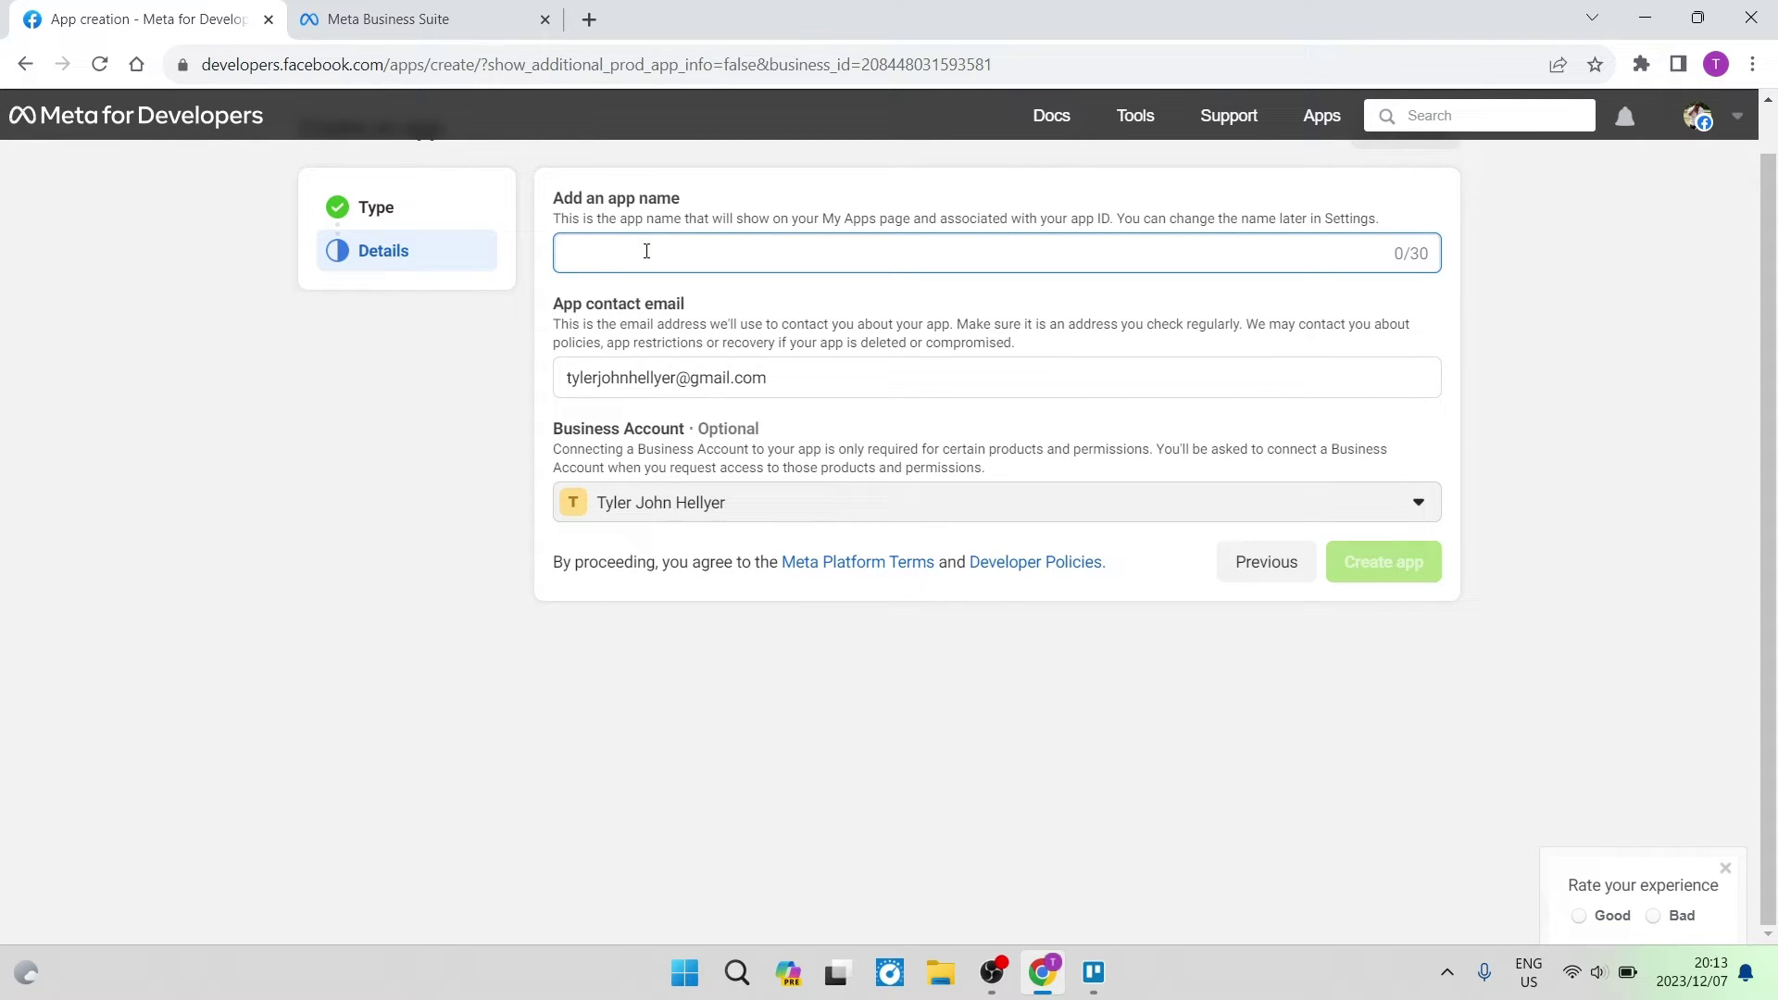
type("App 505")
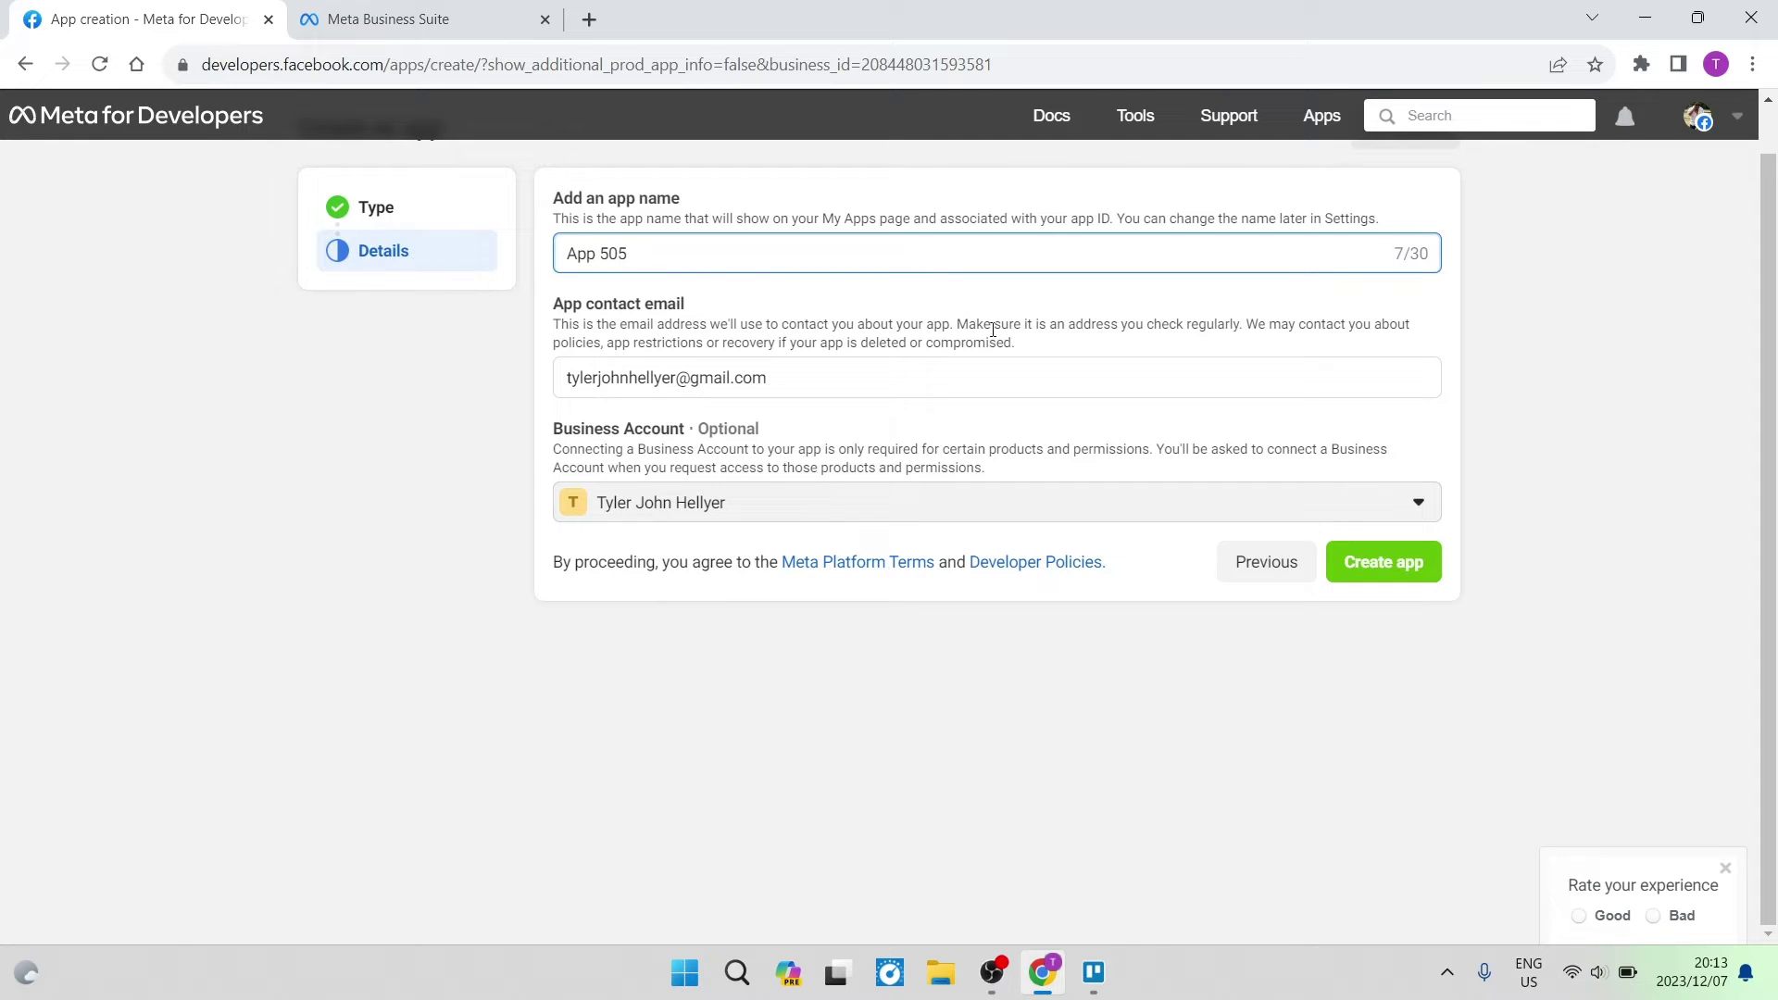
left_click(1412, 563)
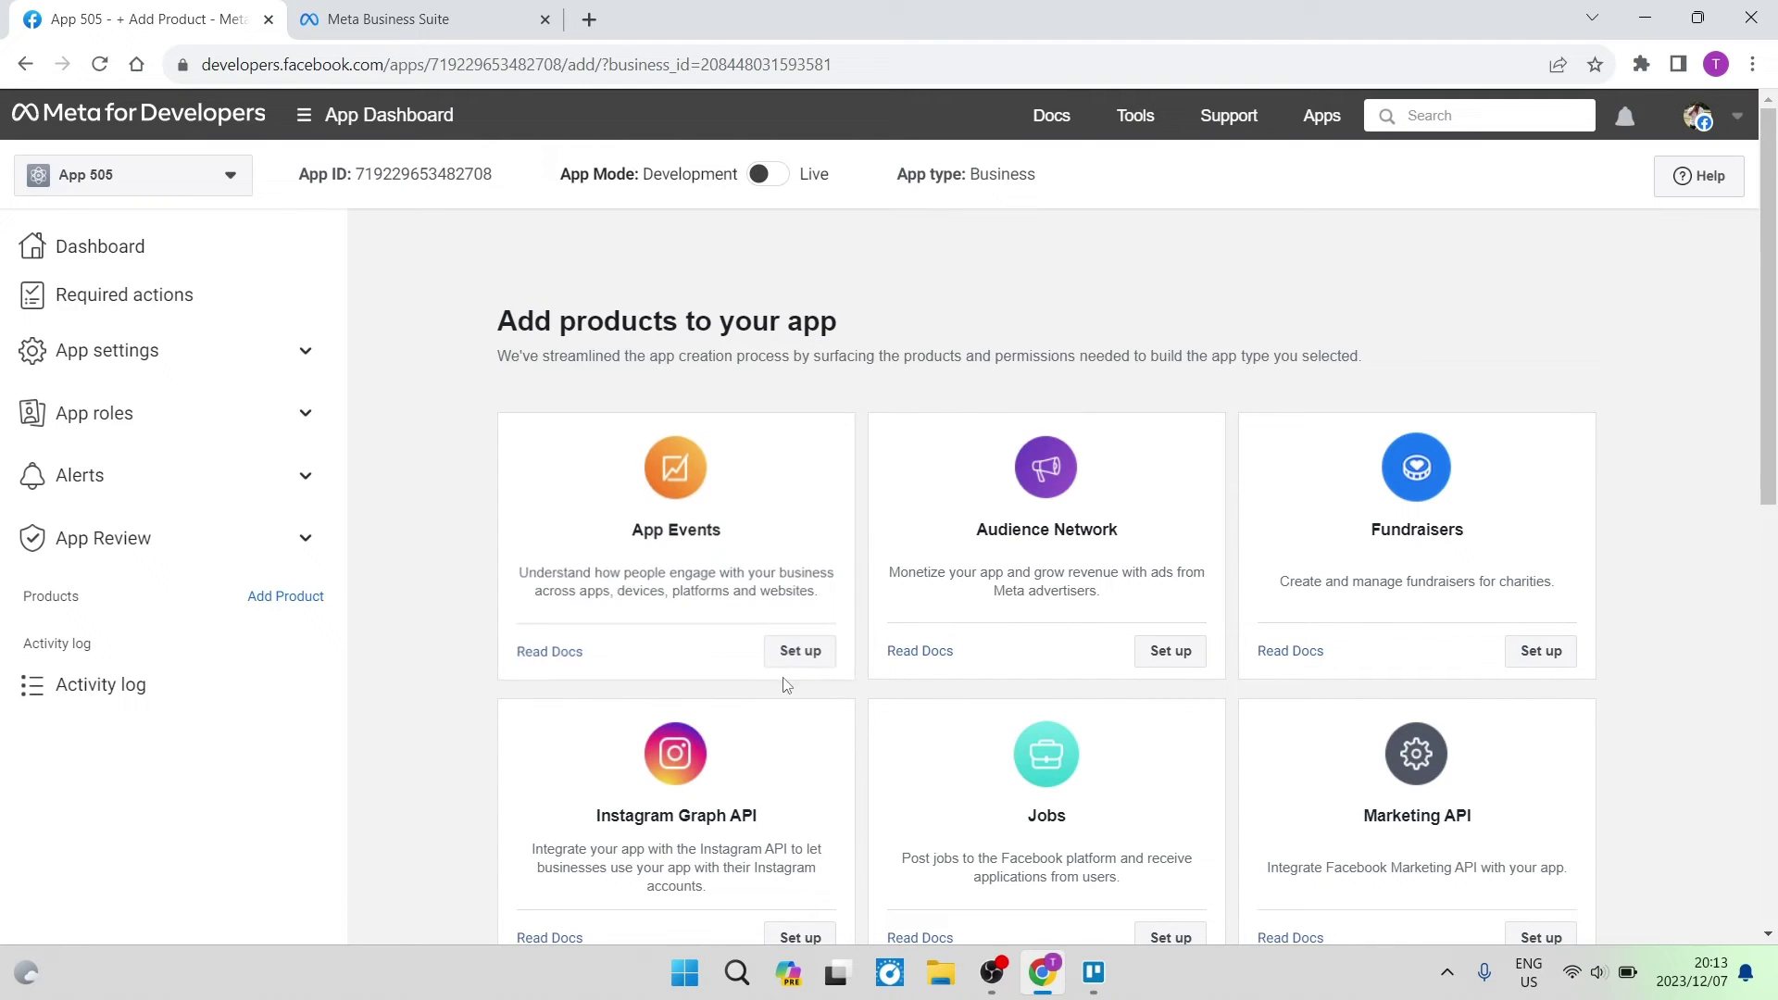
left_click_drag(445, 321, 1448, 596)
left_click(1448, 595)
scroll(1448, 596, "up", 7)
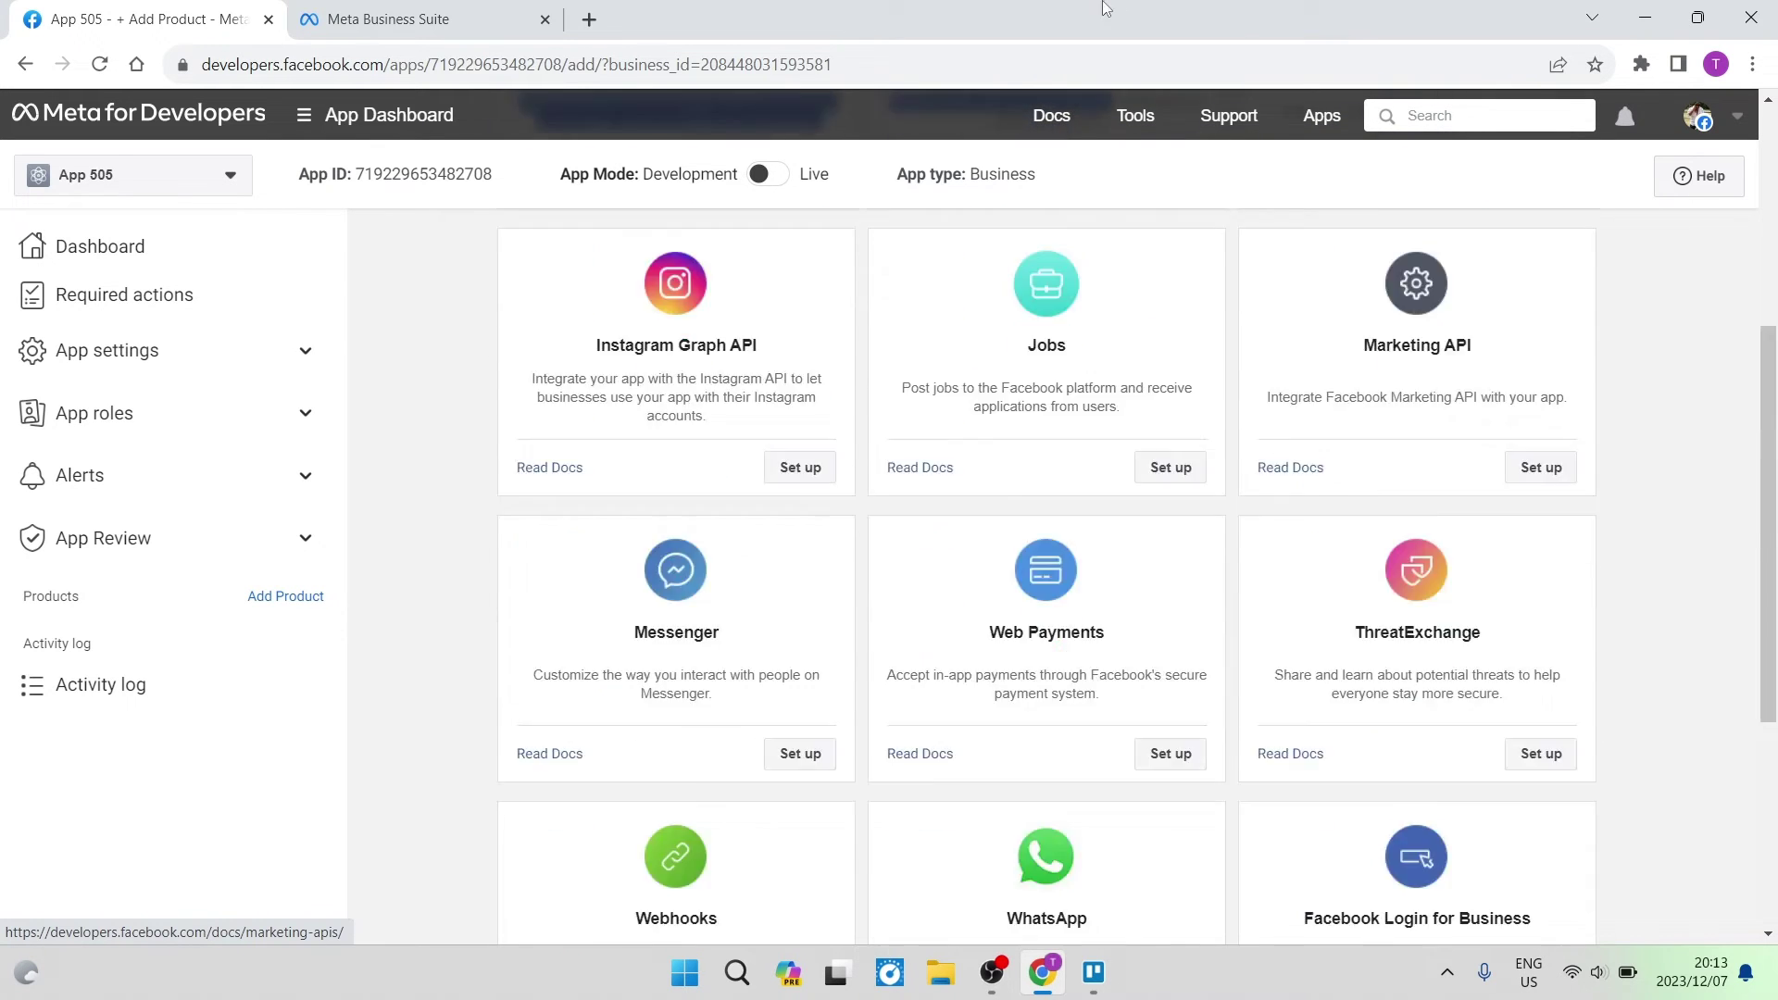
mouse_move(456, 287)
left_mouse_down()
mouse_move(830, 325)
mouse_move(456, 288)
left_mouse_up()
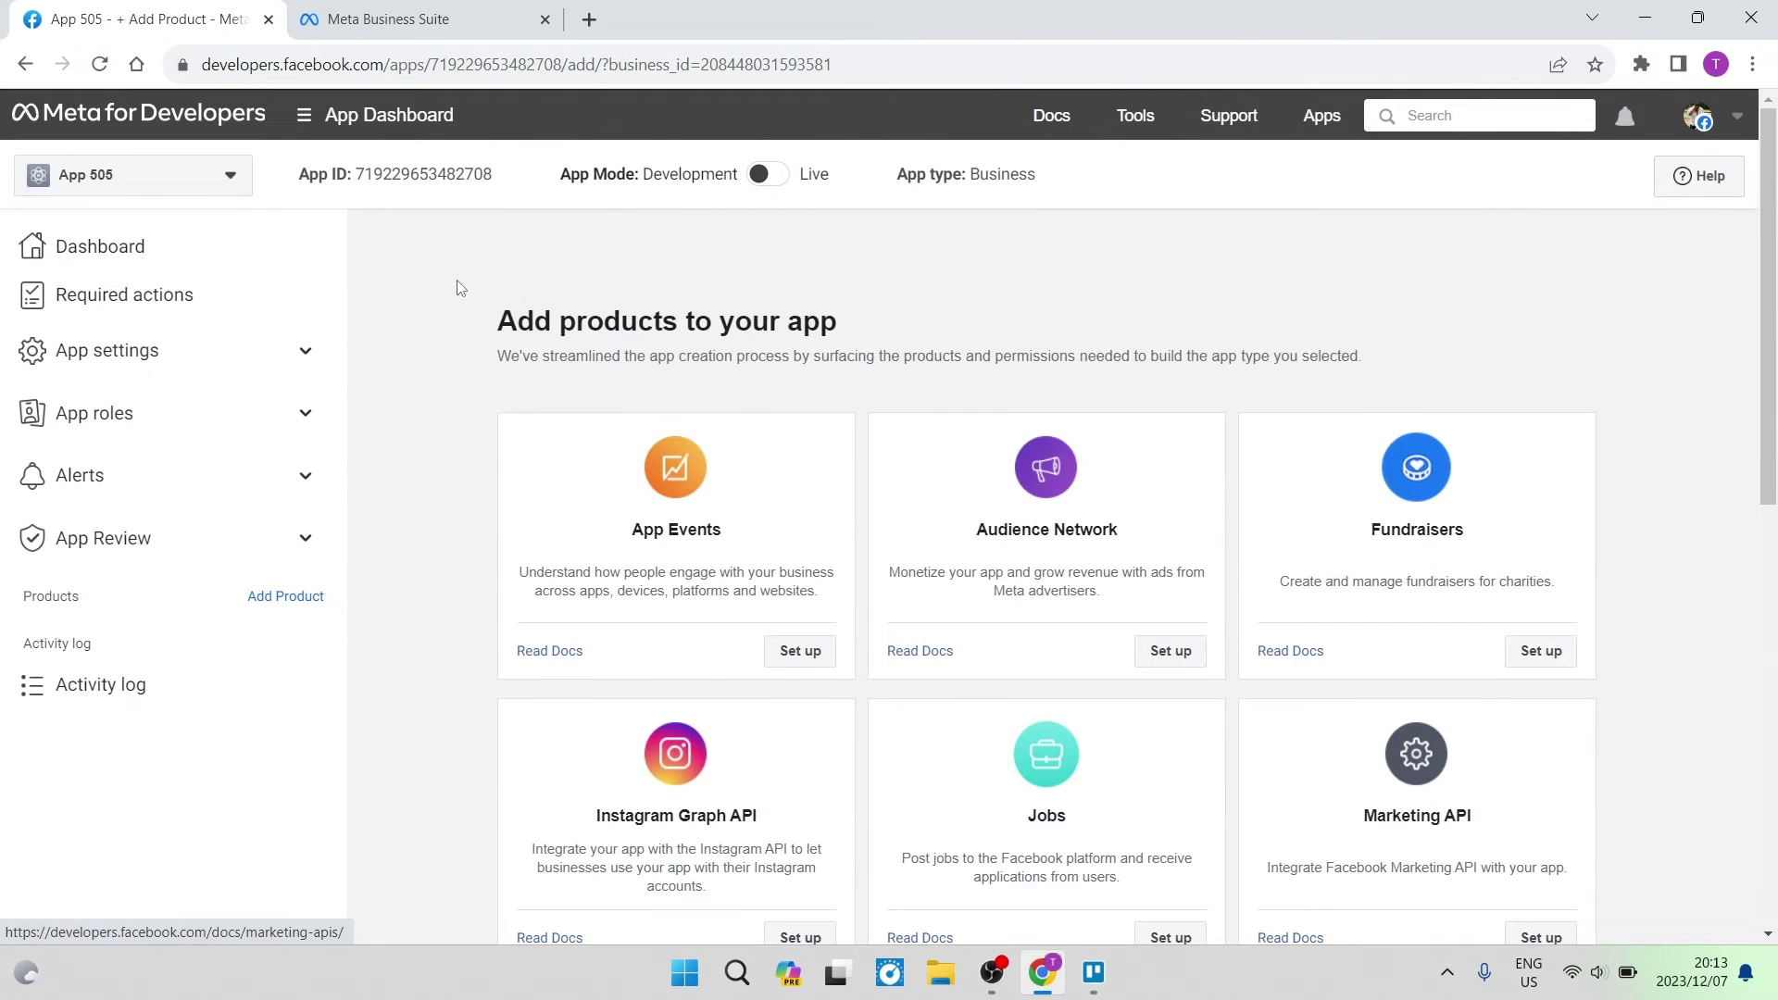
Open App 505's Basic page under App settings.
left_click(306, 356)
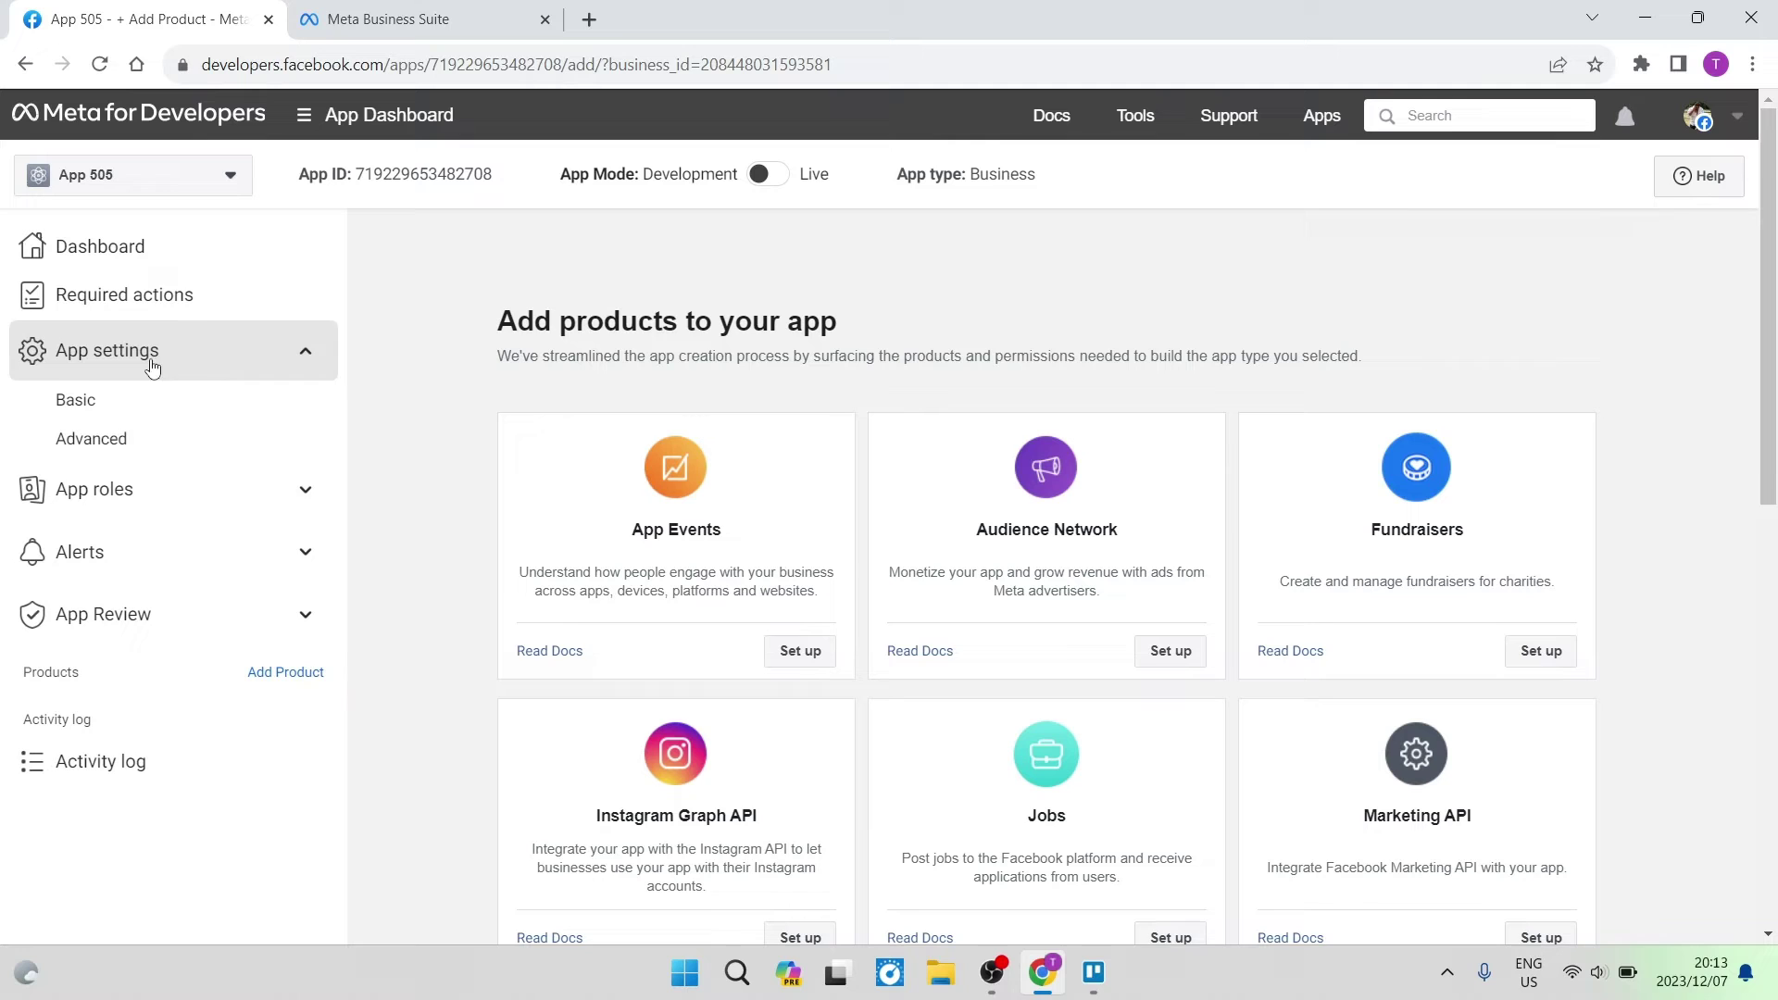
left_click(143, 399)
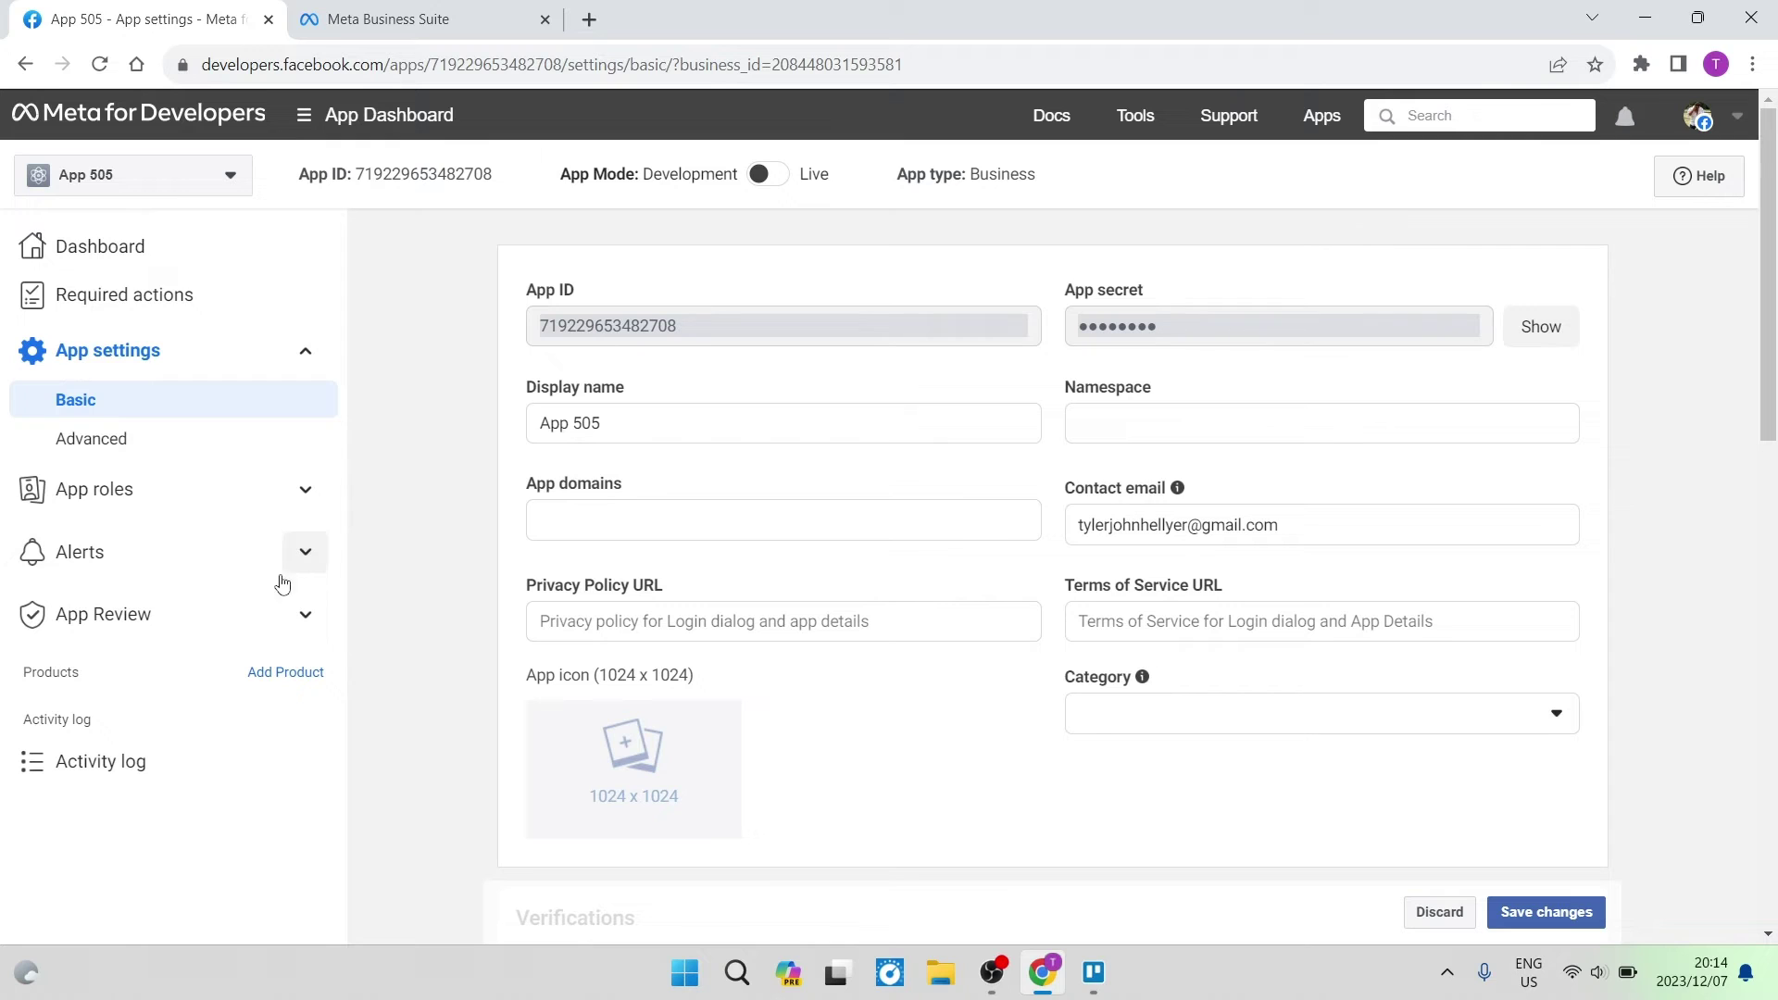
View App 505's empty App Review requests, then go to Request Permissions or Features.
left_click(145, 623)
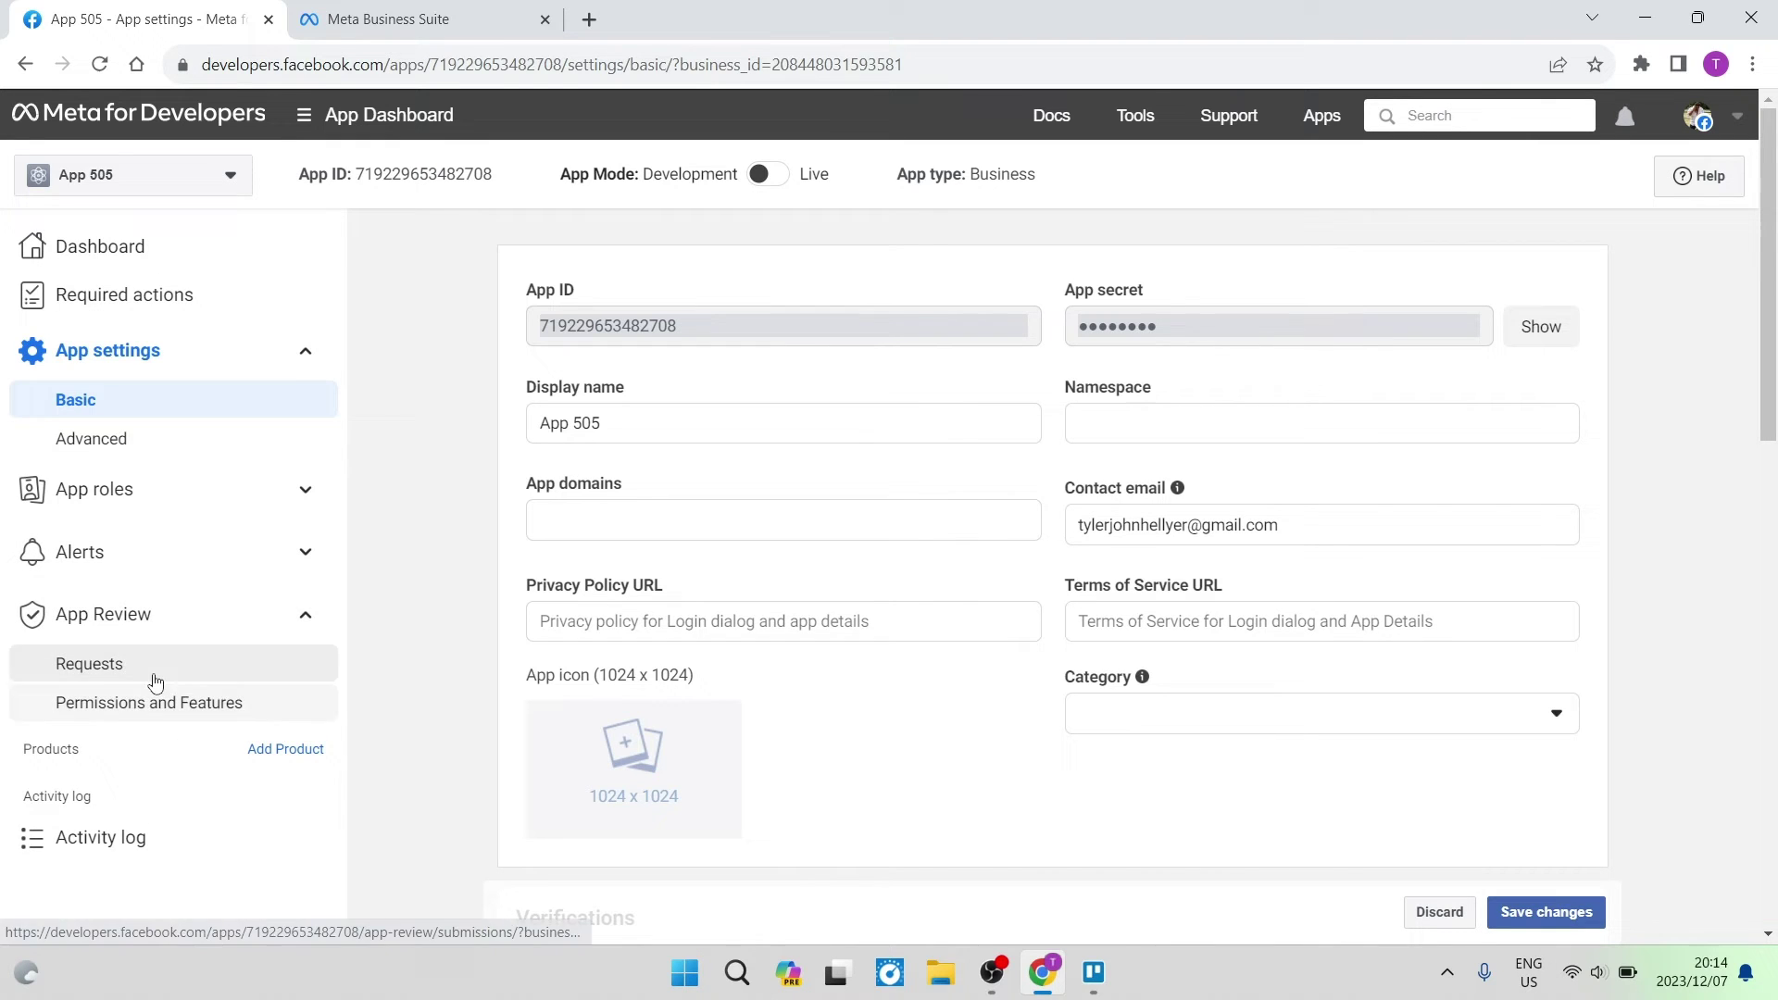
left_click(155, 682)
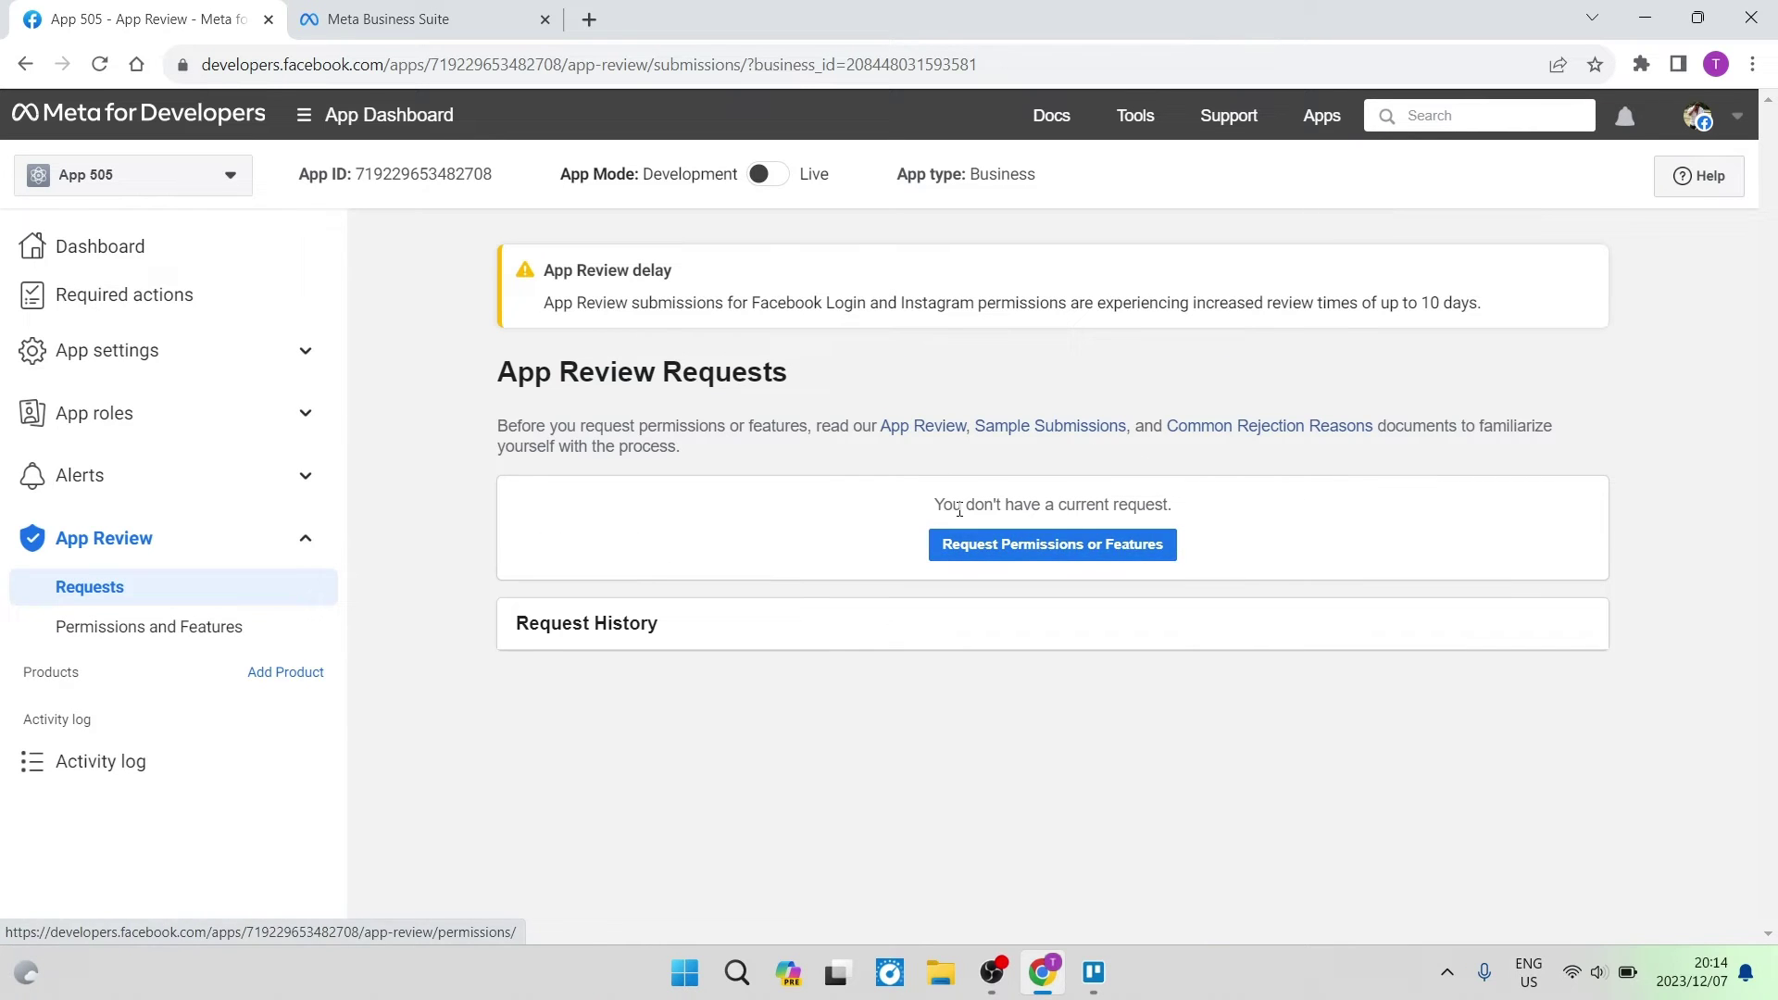
left_click_drag(910, 505, 1189, 511)
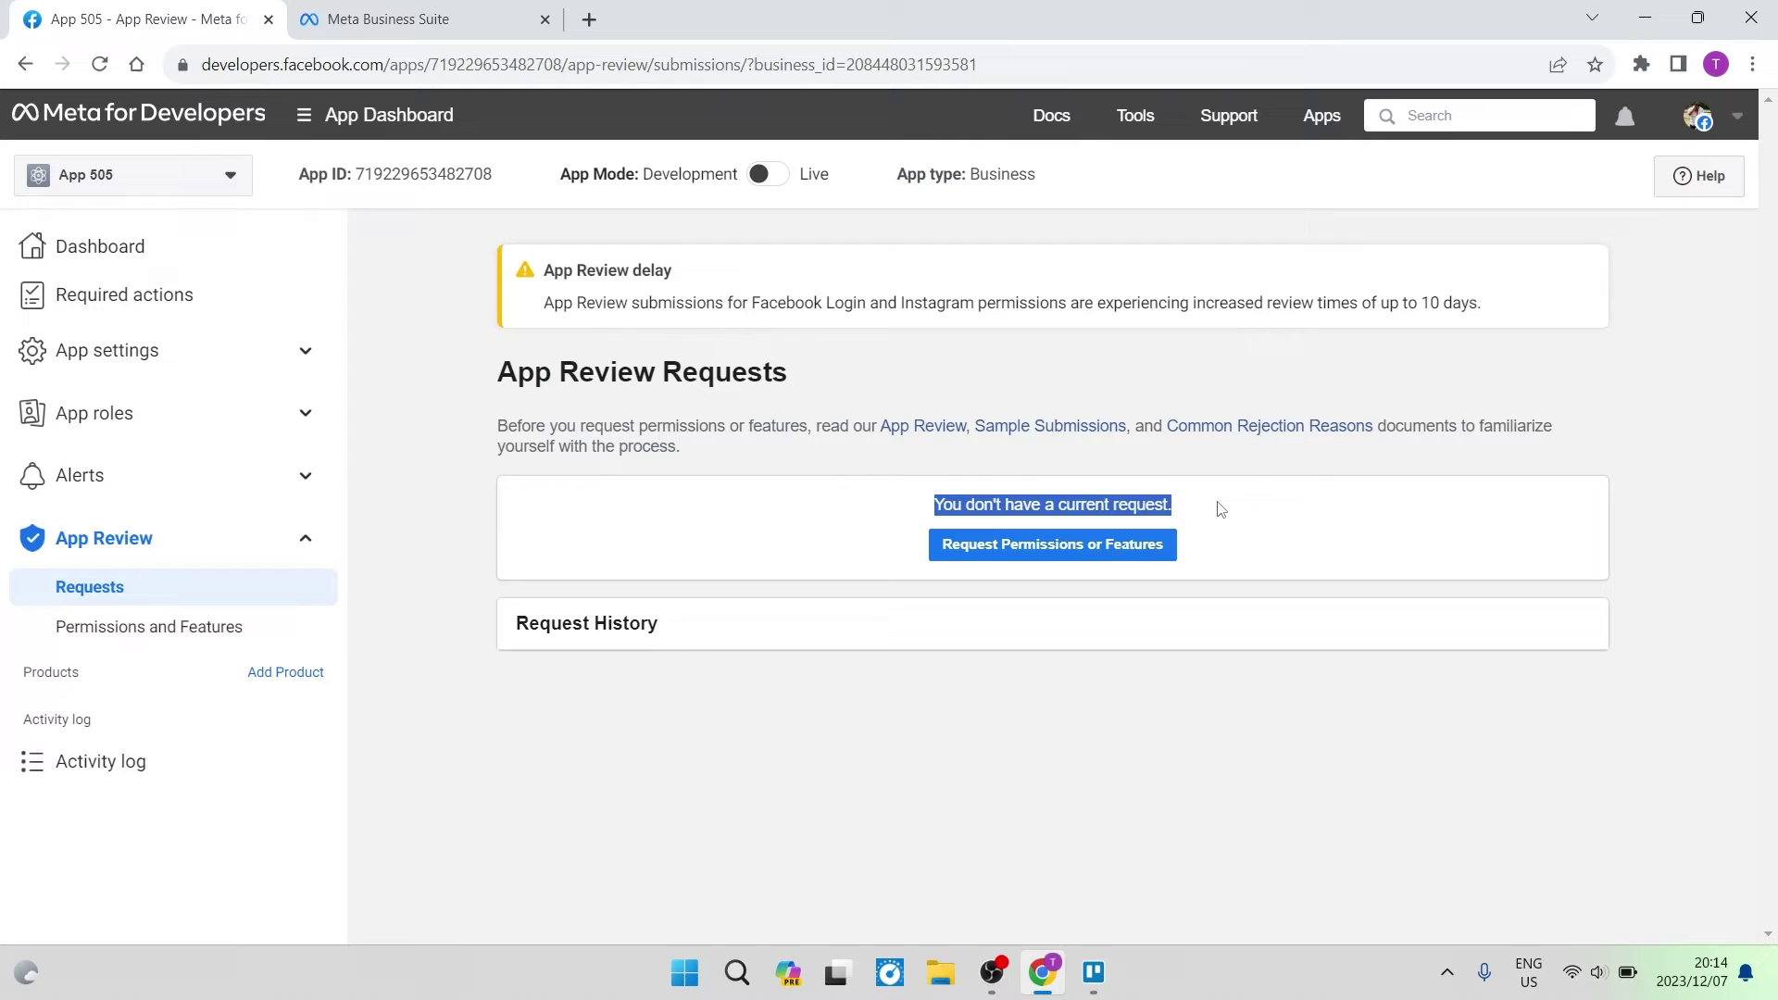
left_click(1034, 555)
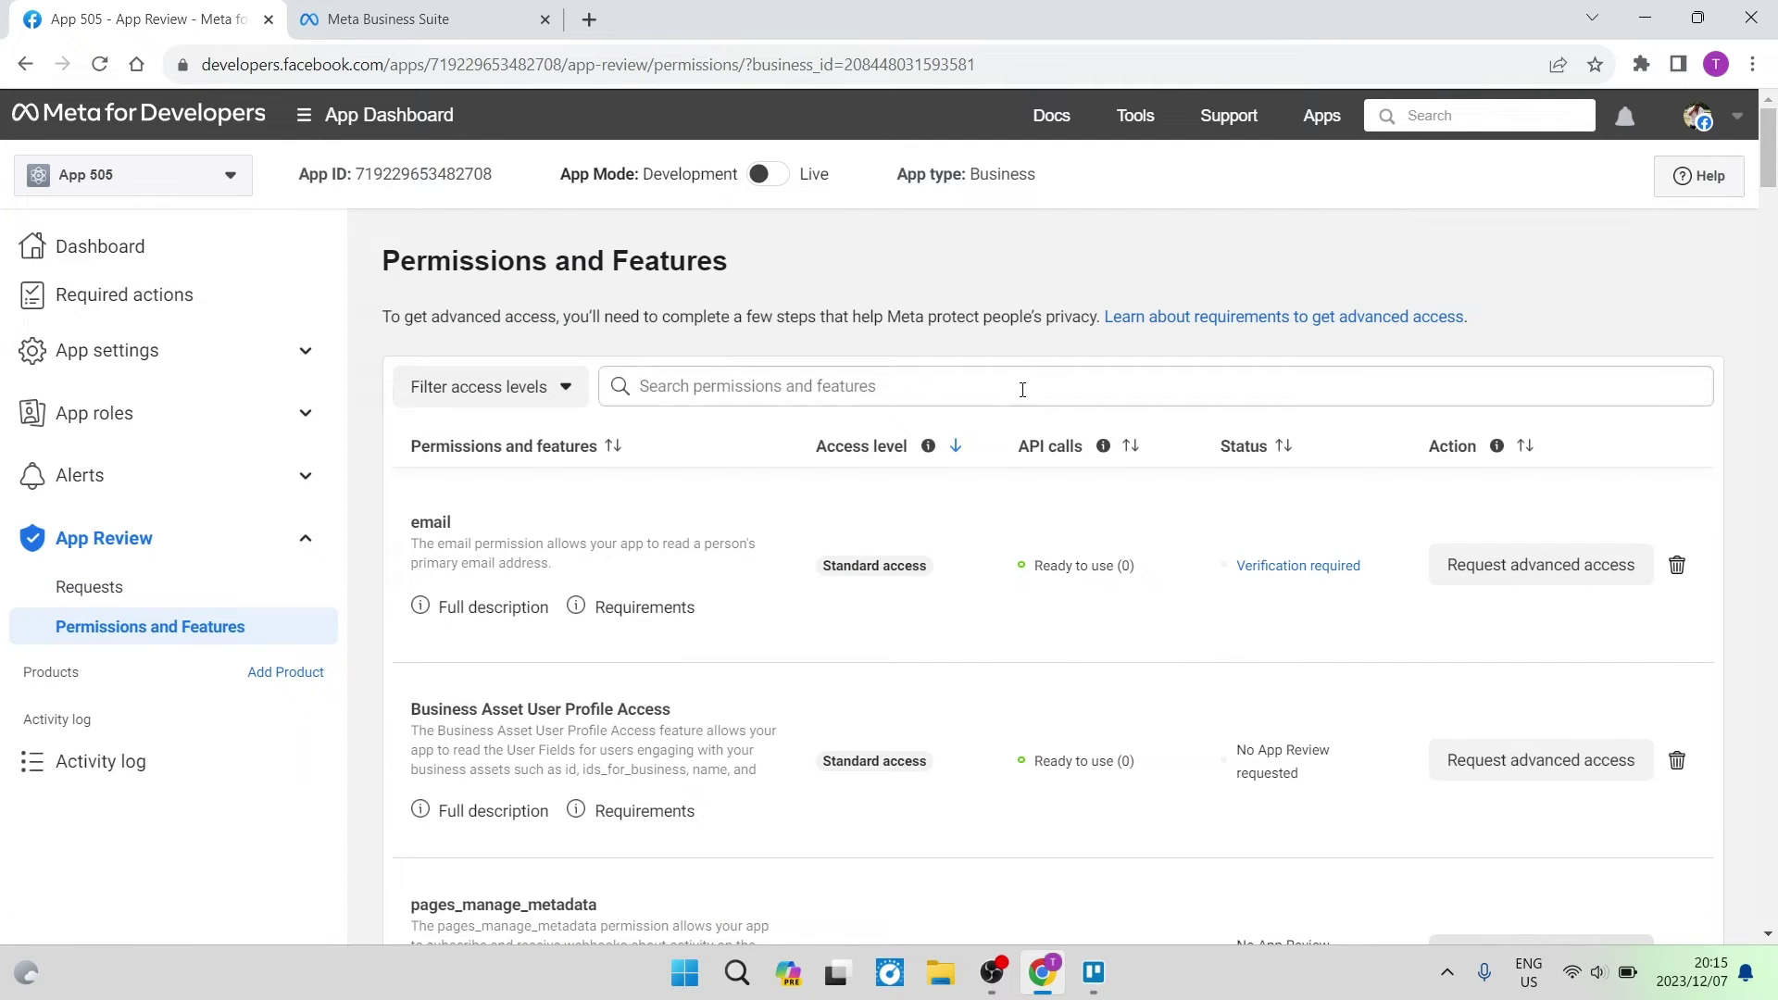
Search 'video', request advanced access for the Live Video API, and continue the request.
left_click(1016, 389)
type("v")
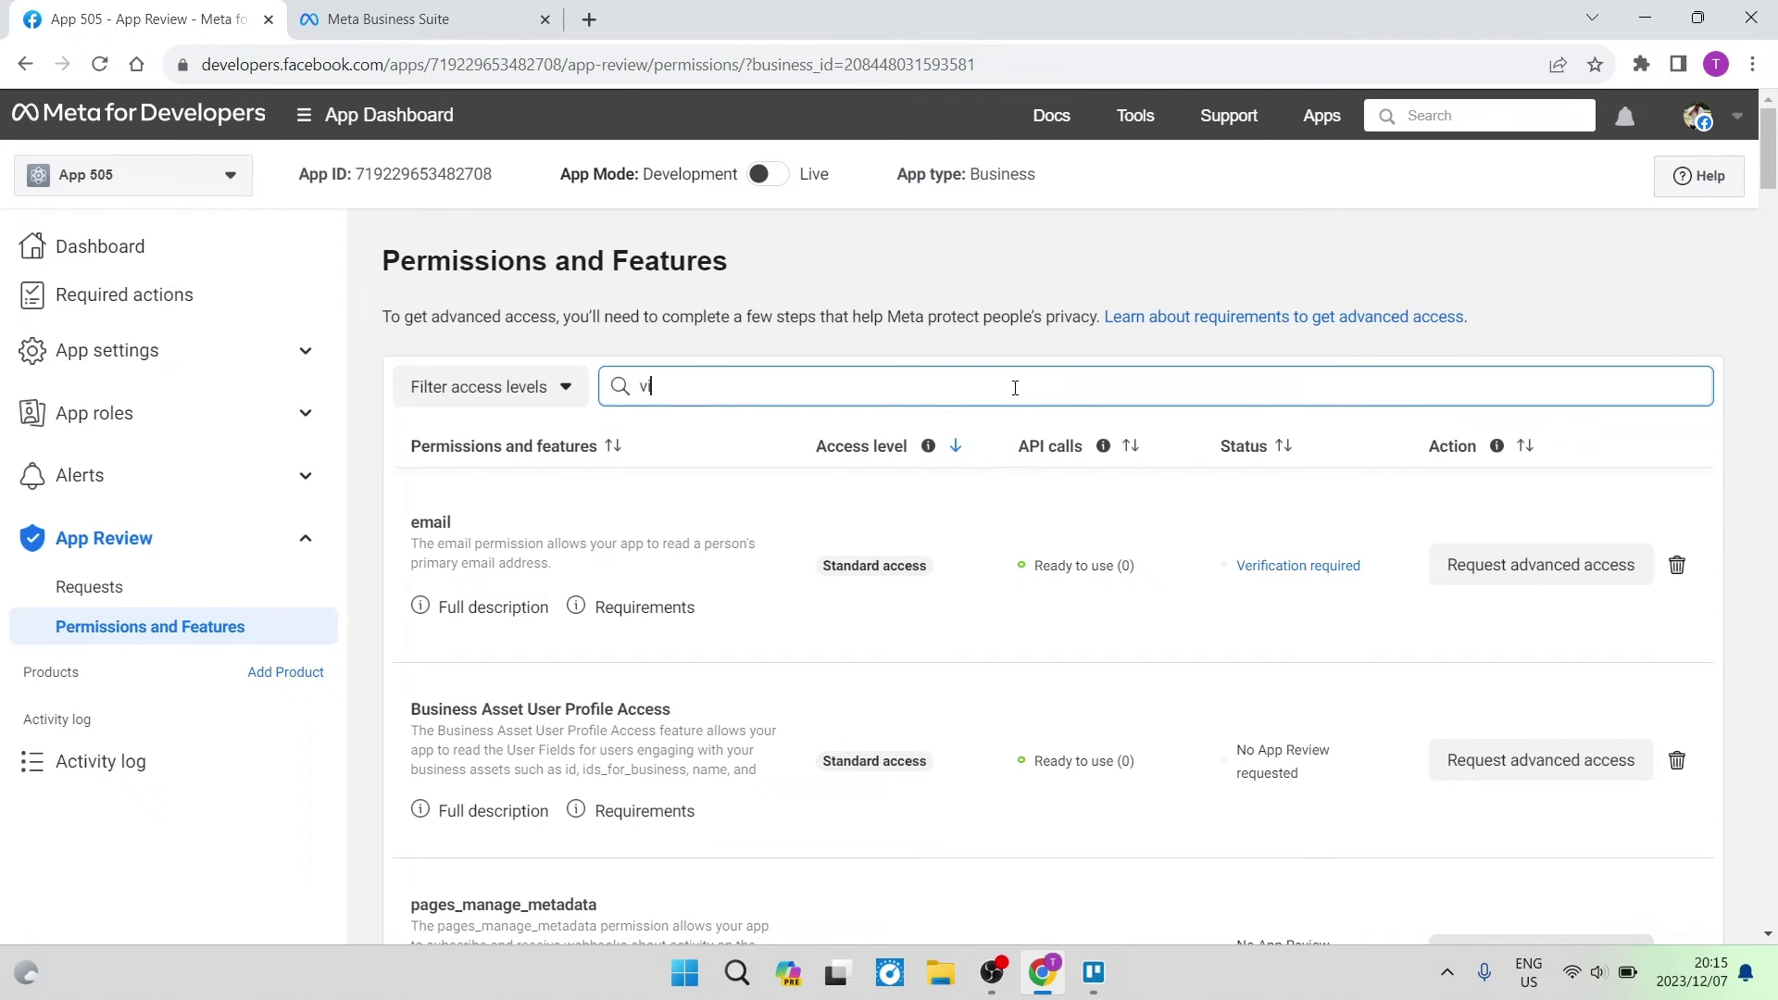
type("ideo")
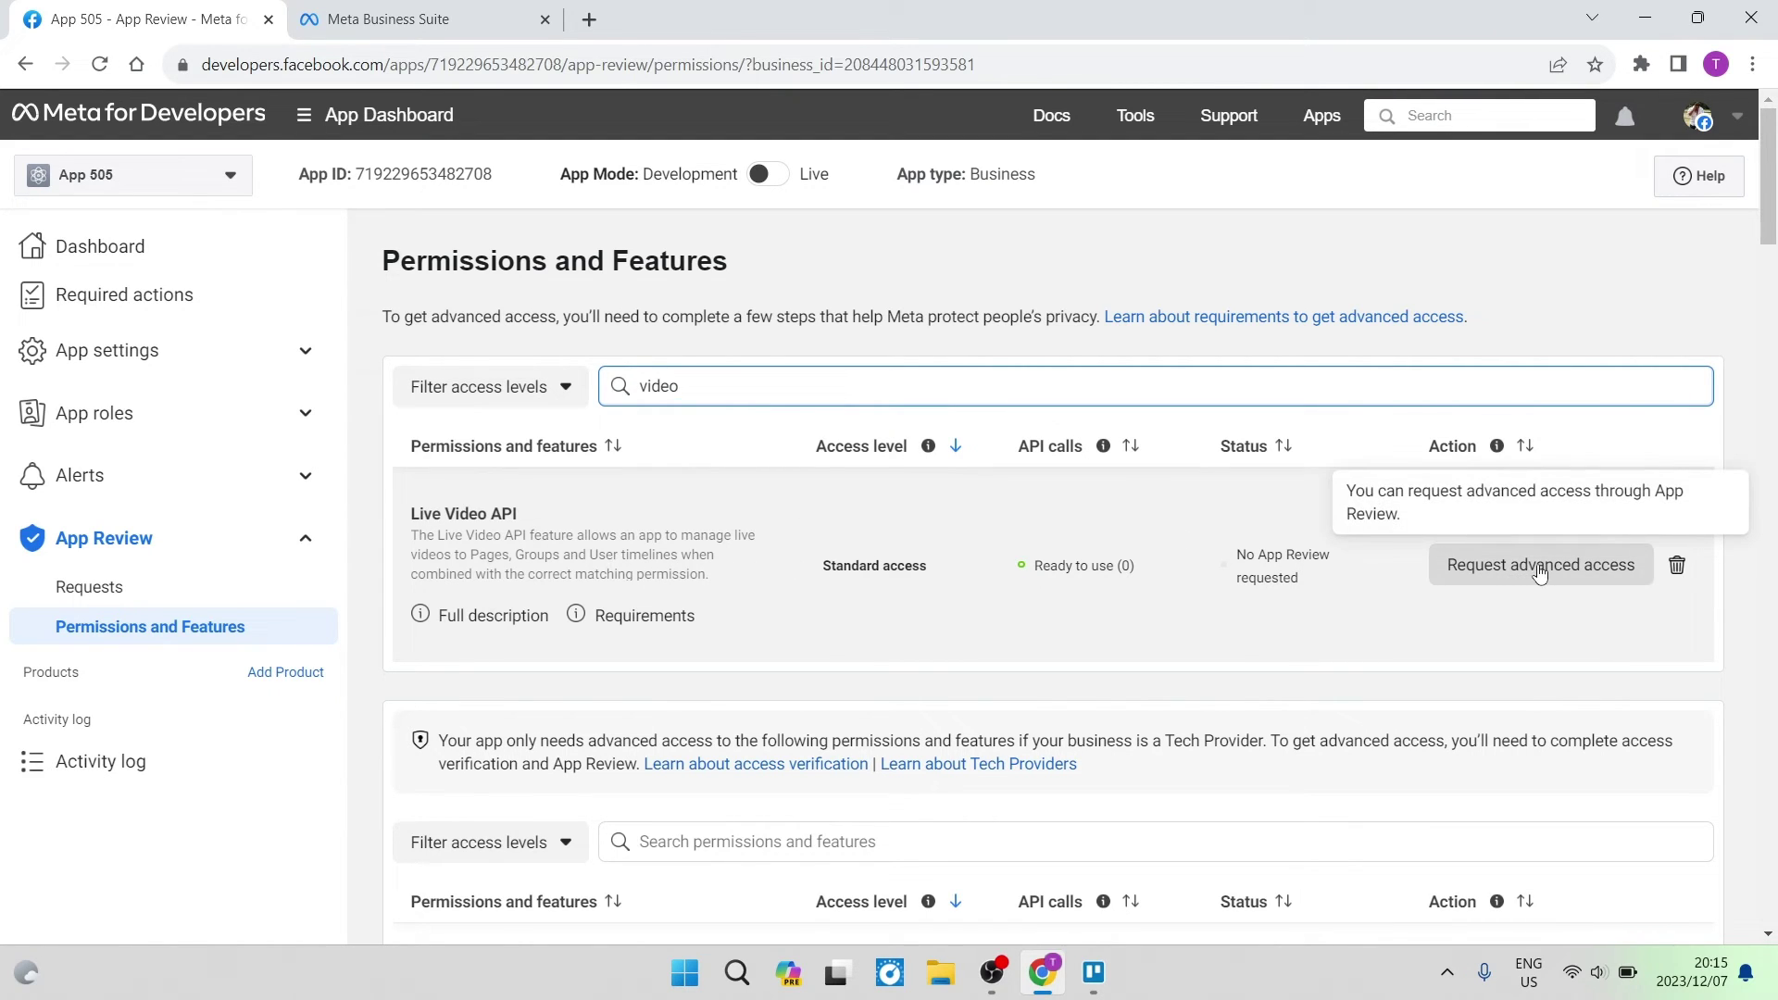
left_click(1459, 571)
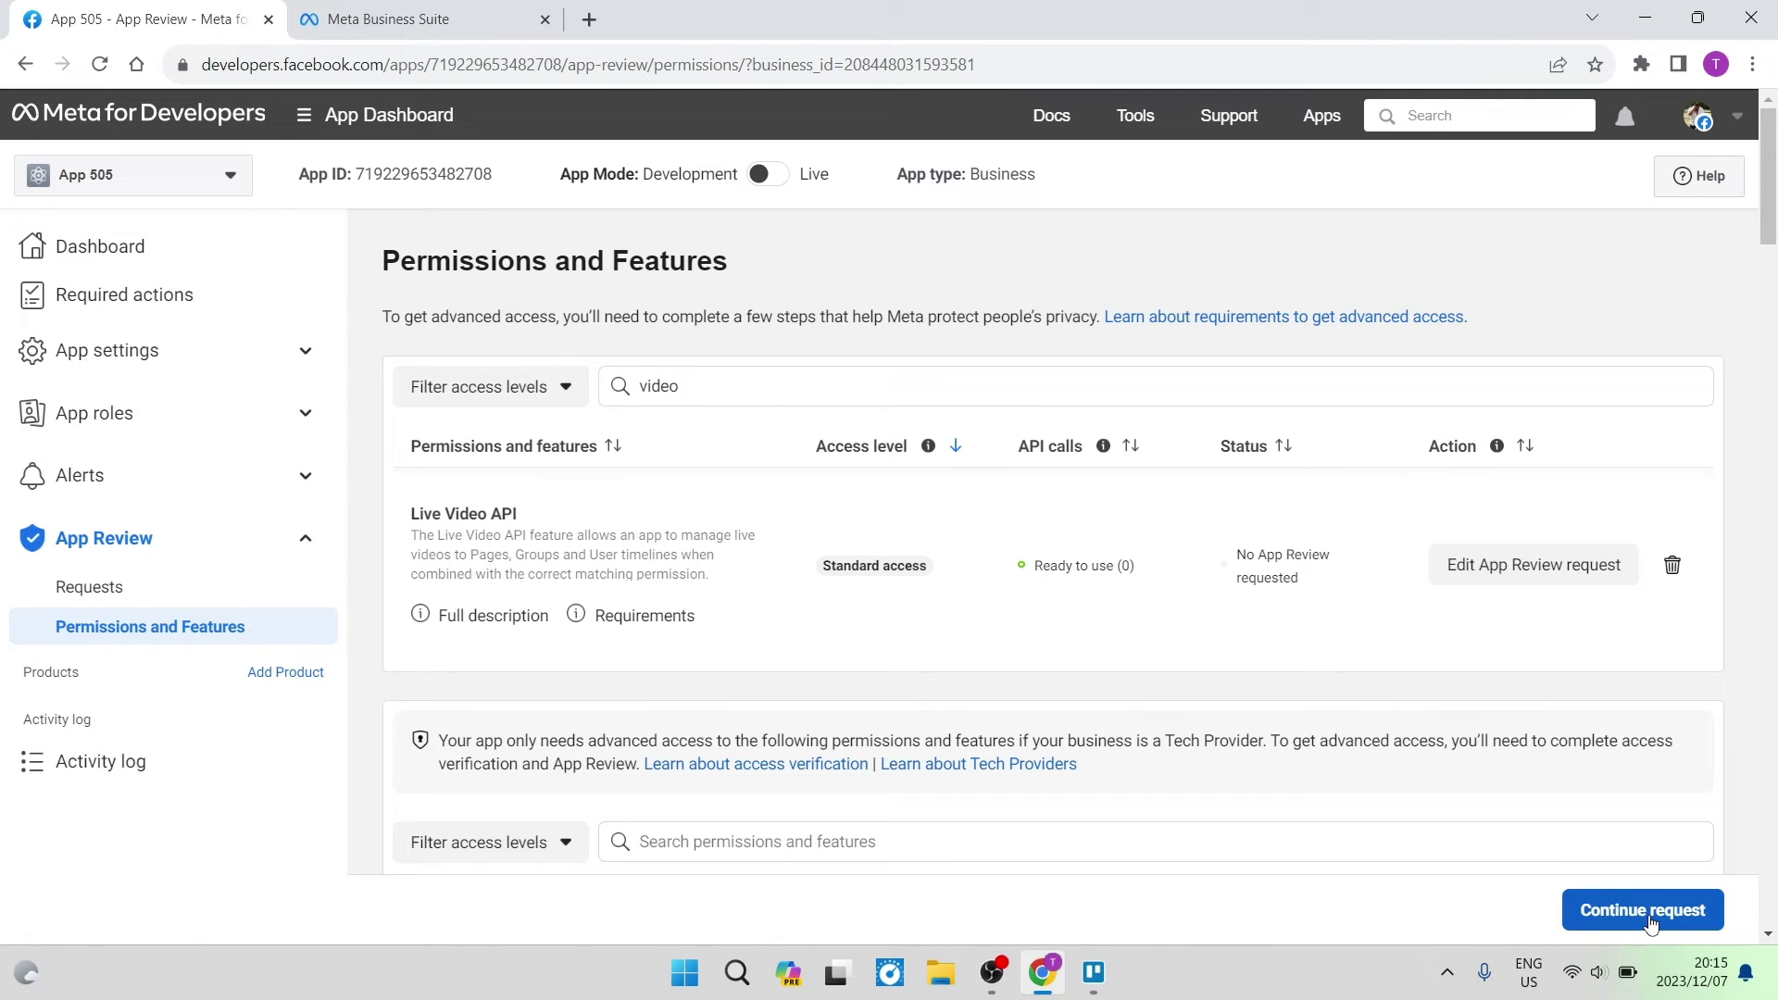
left_click(1642, 910)
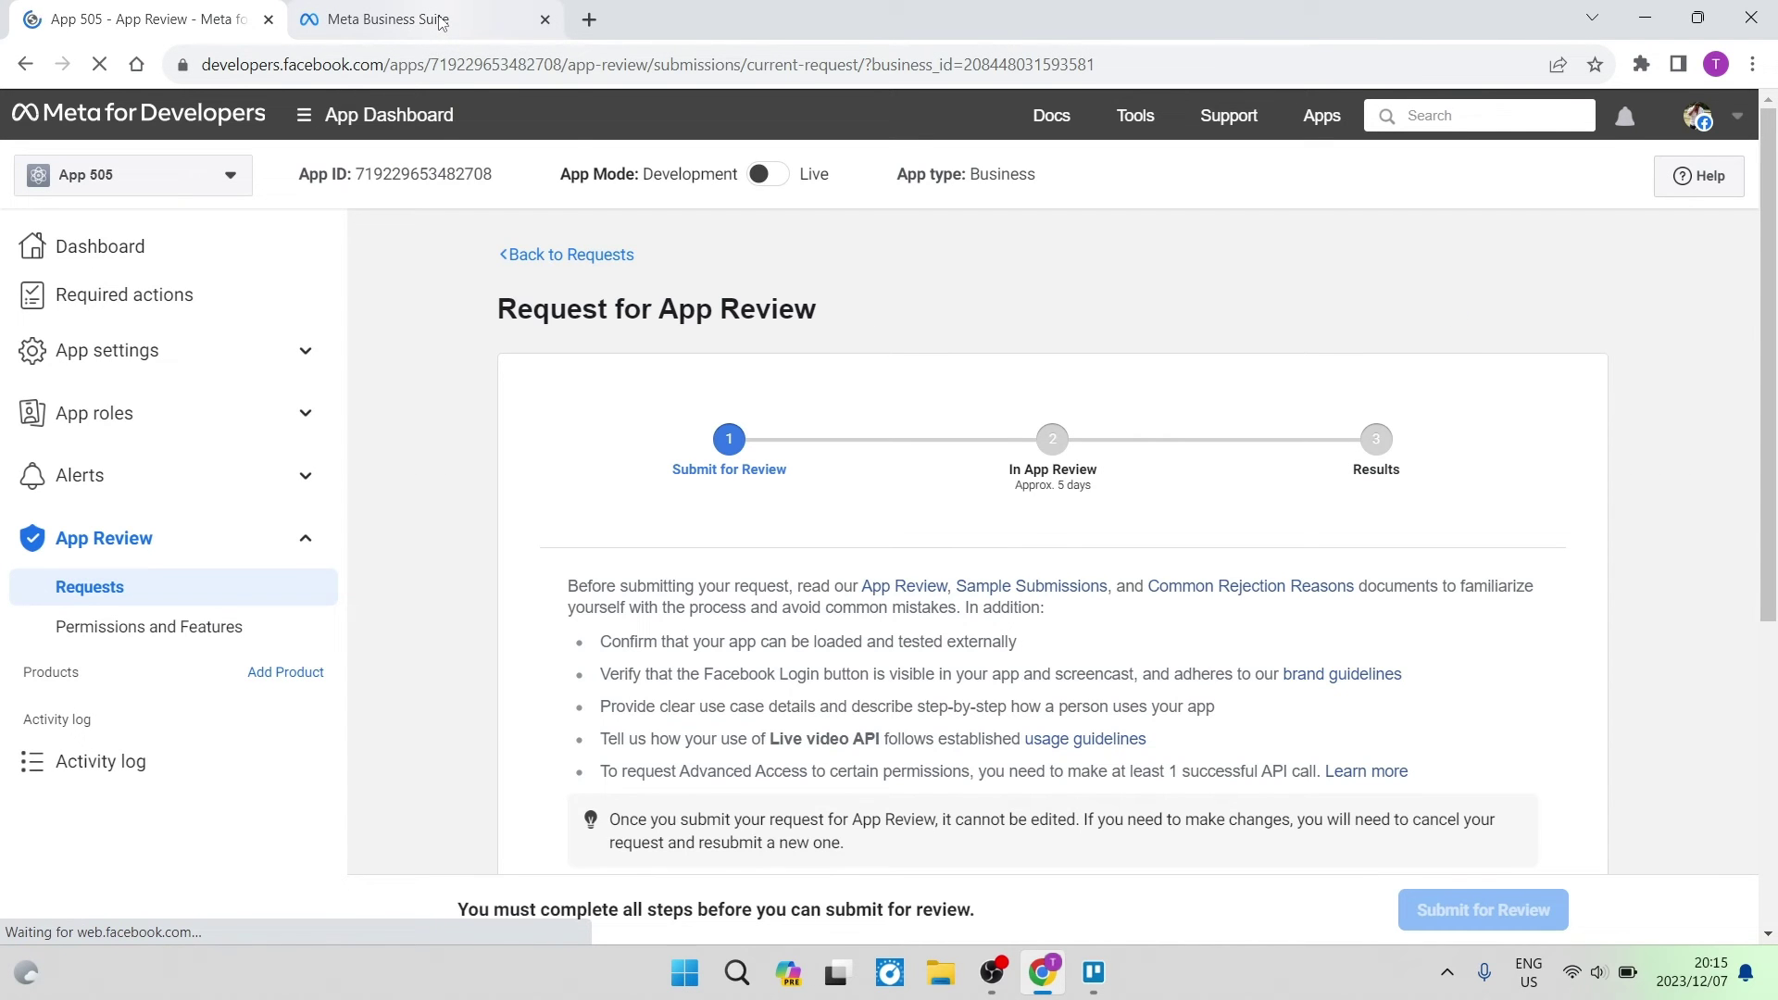
Return to the Meta Business Suite tab, open Settings and scroll down its sidebar.
left_click(437, 23)
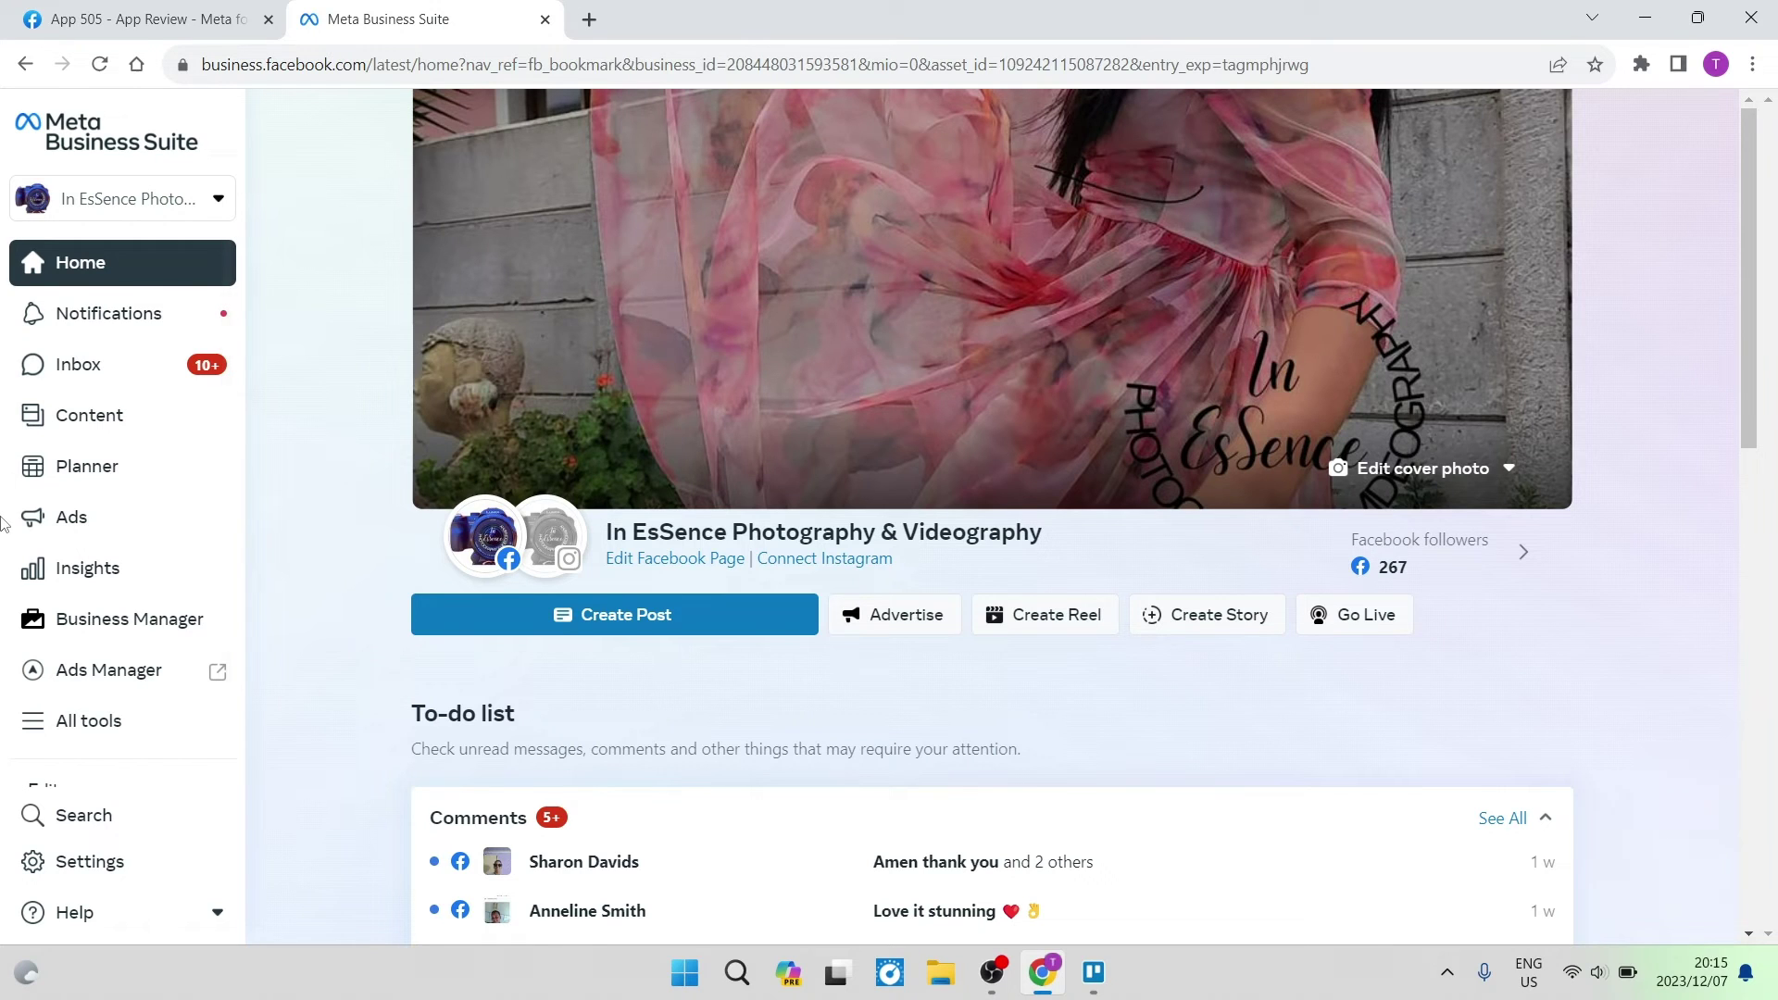
left_click(92, 870)
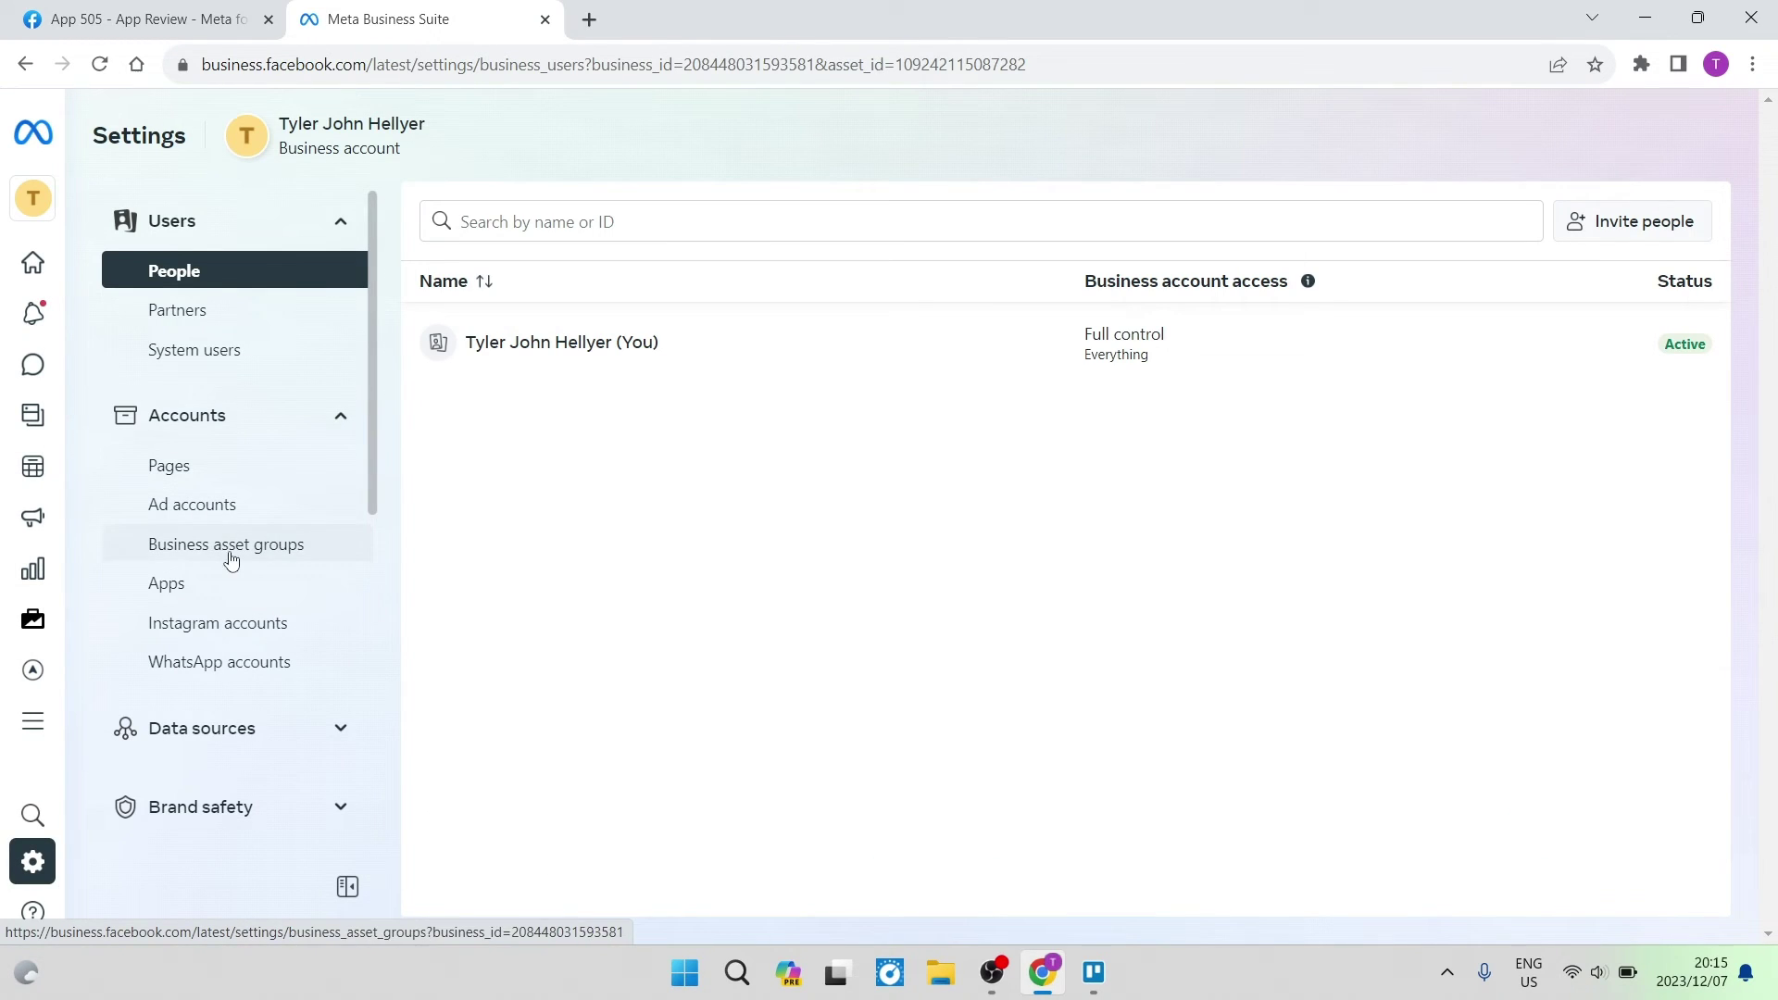
scroll(191, 581, "down", 1)
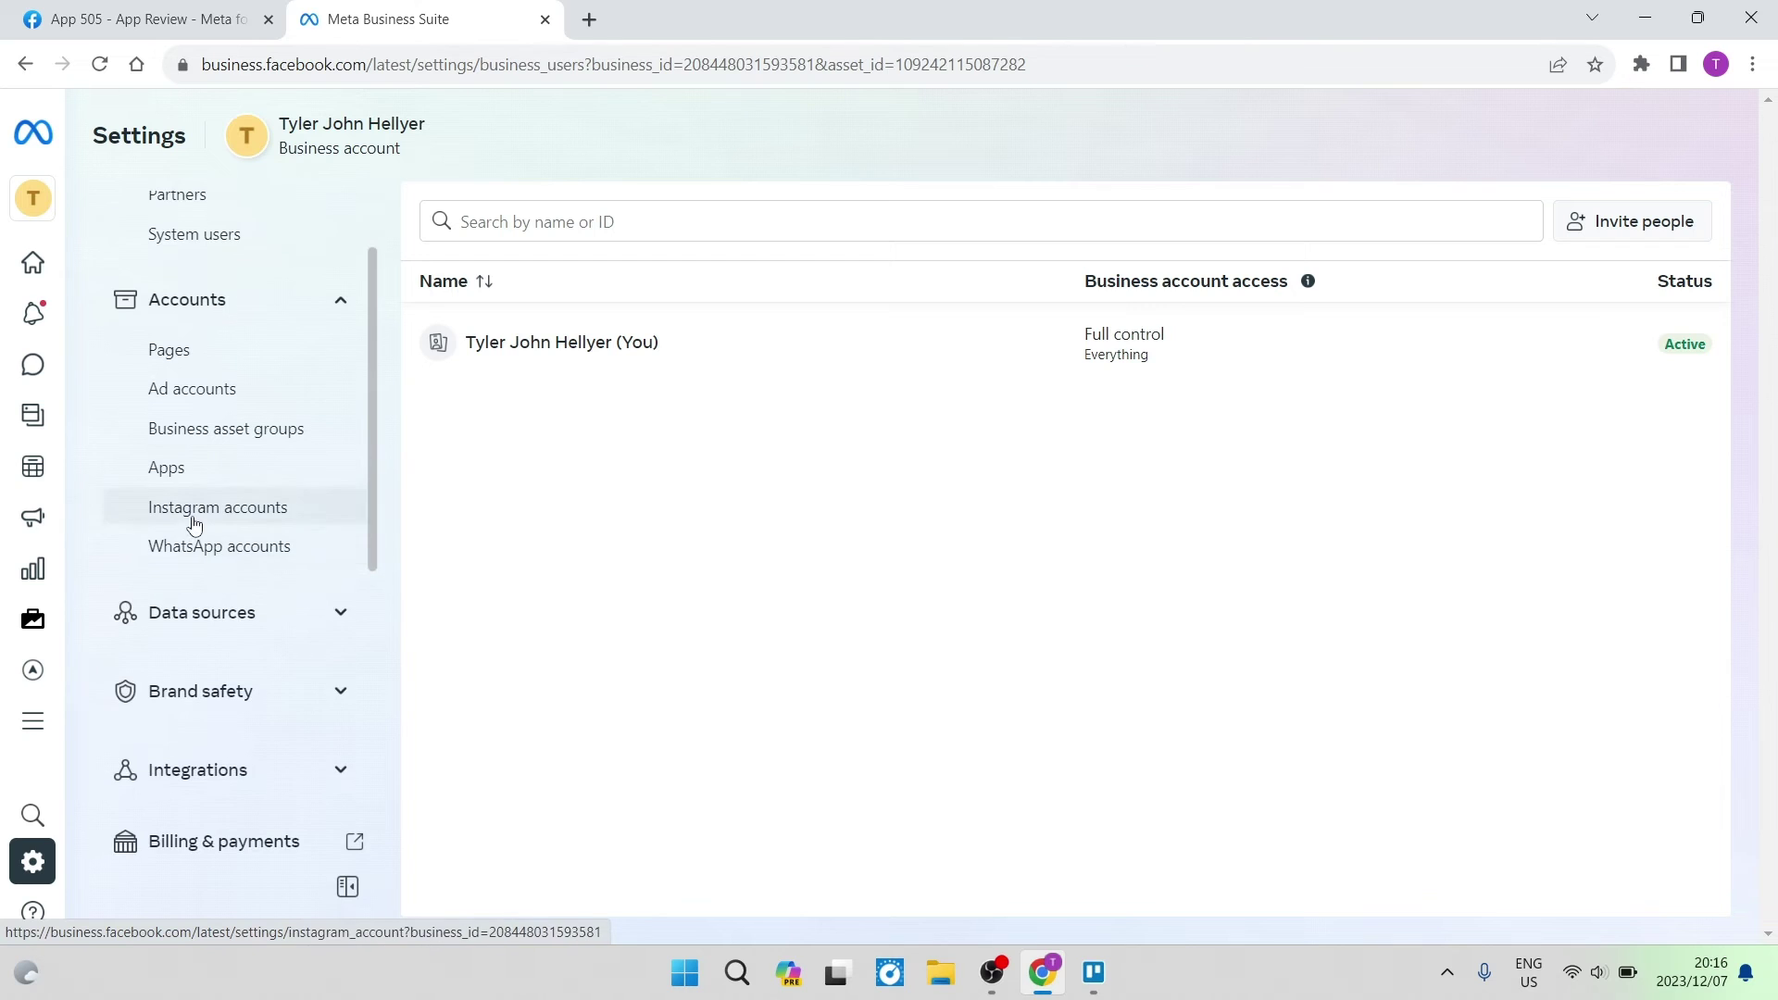
scroll(194, 518, "down", 3)
scroll(209, 523, "down", 2)
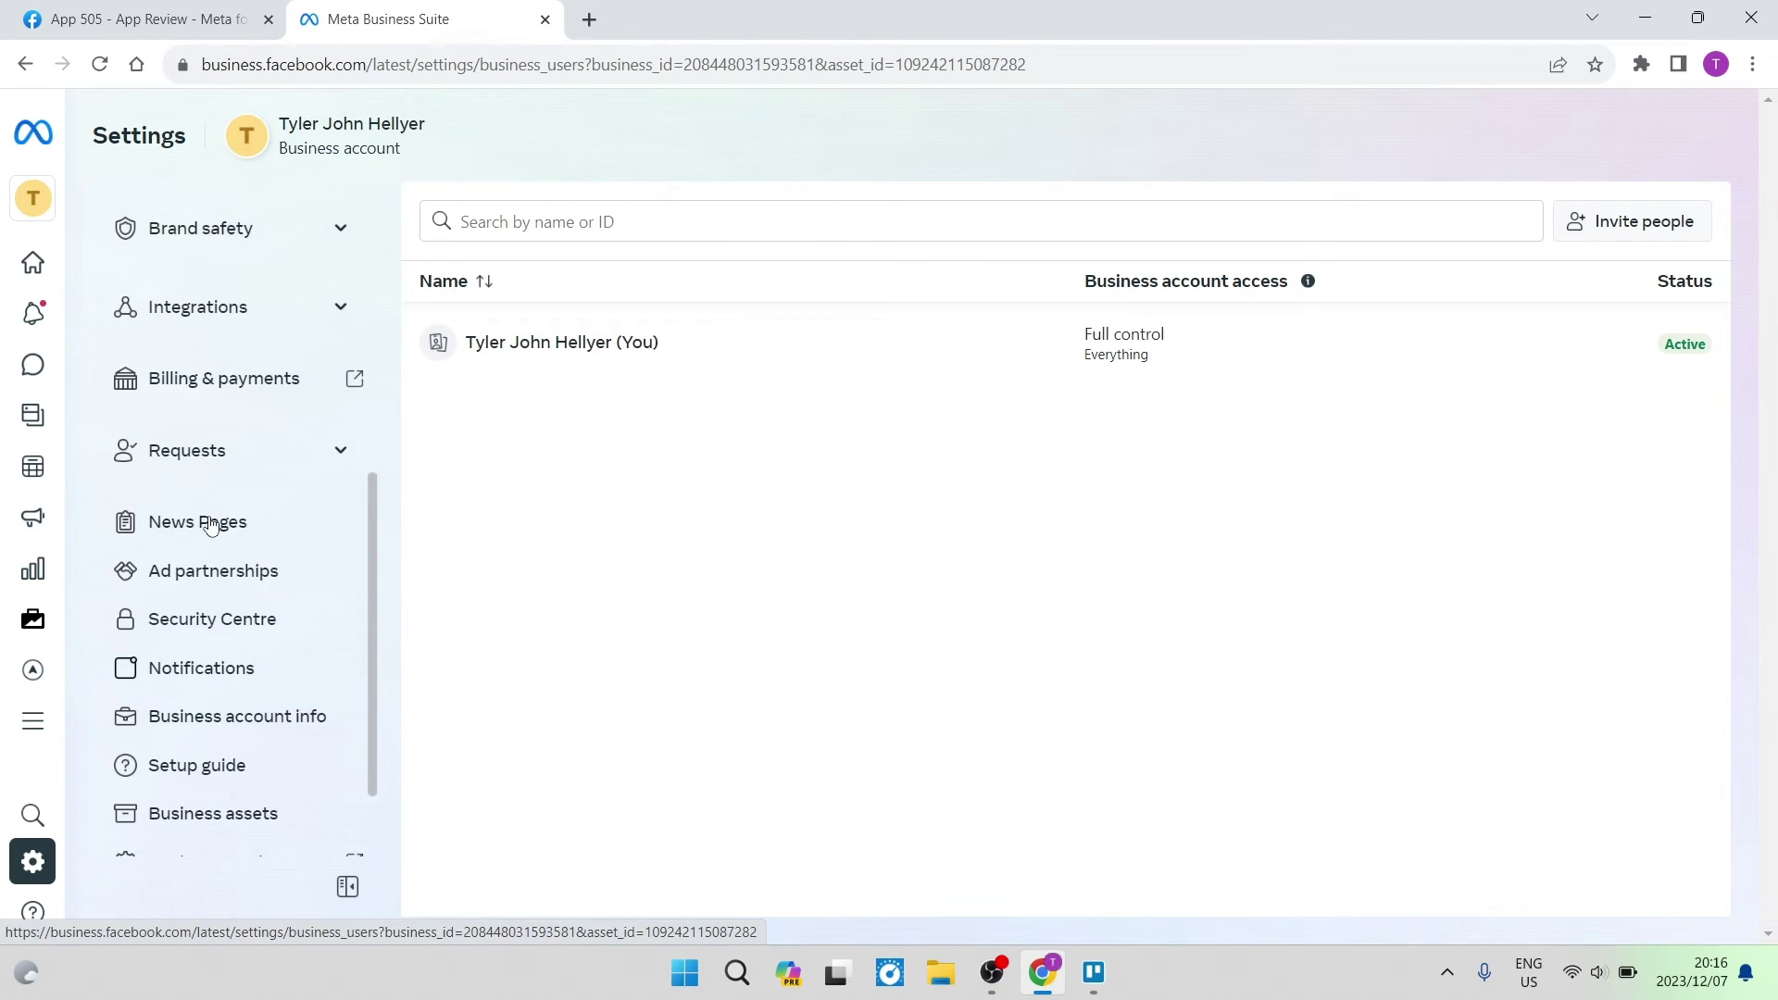
In Security Centre, confirm the business is eligible for verification and begin Start Verification.
left_click(216, 509)
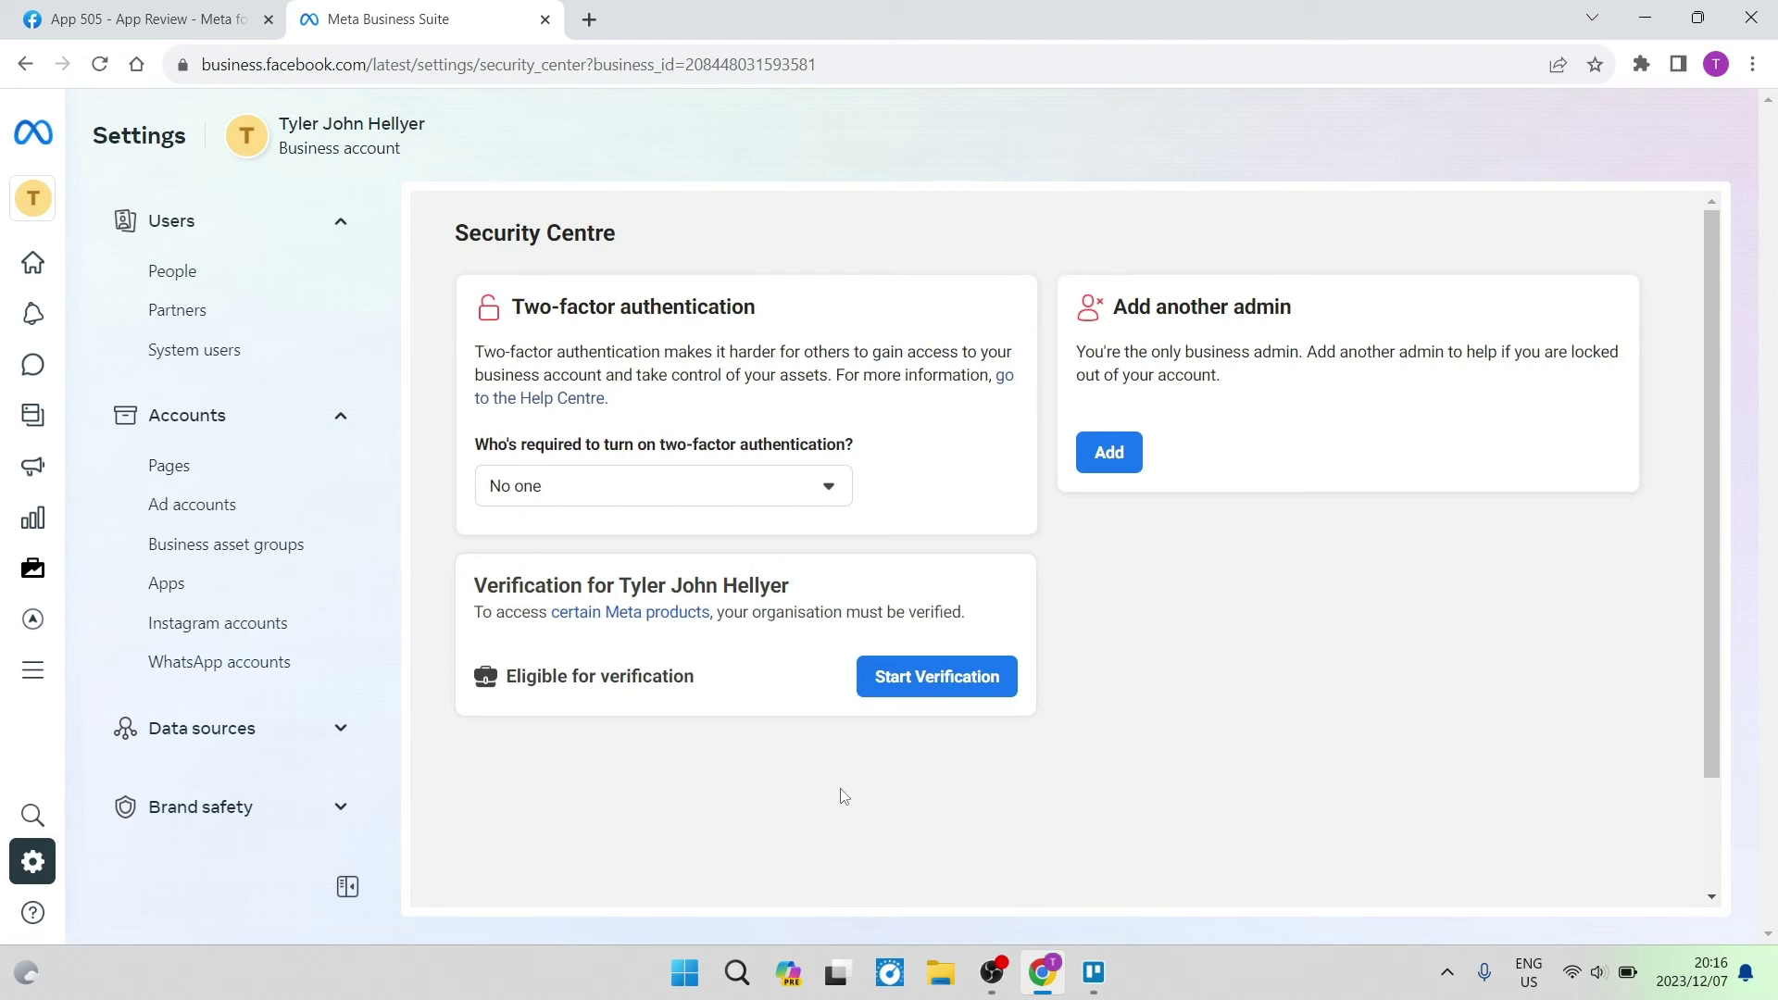
left_click_drag(732, 687, 518, 703)
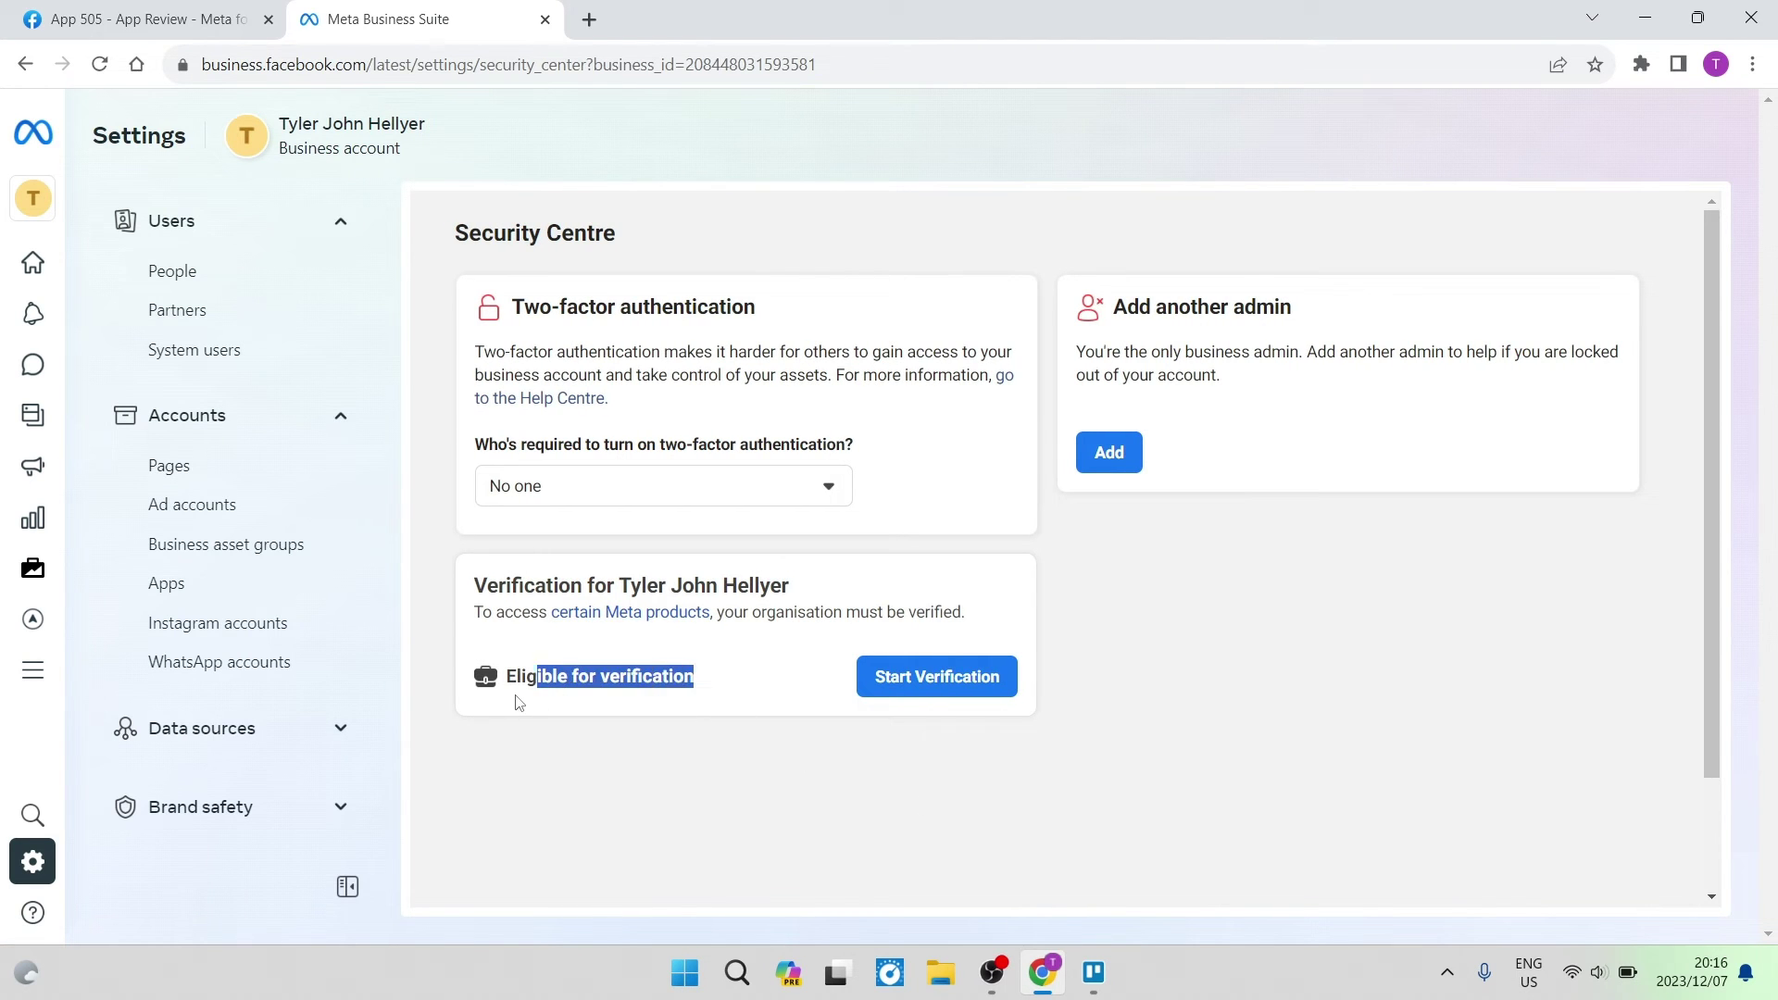
left_click(962, 683)
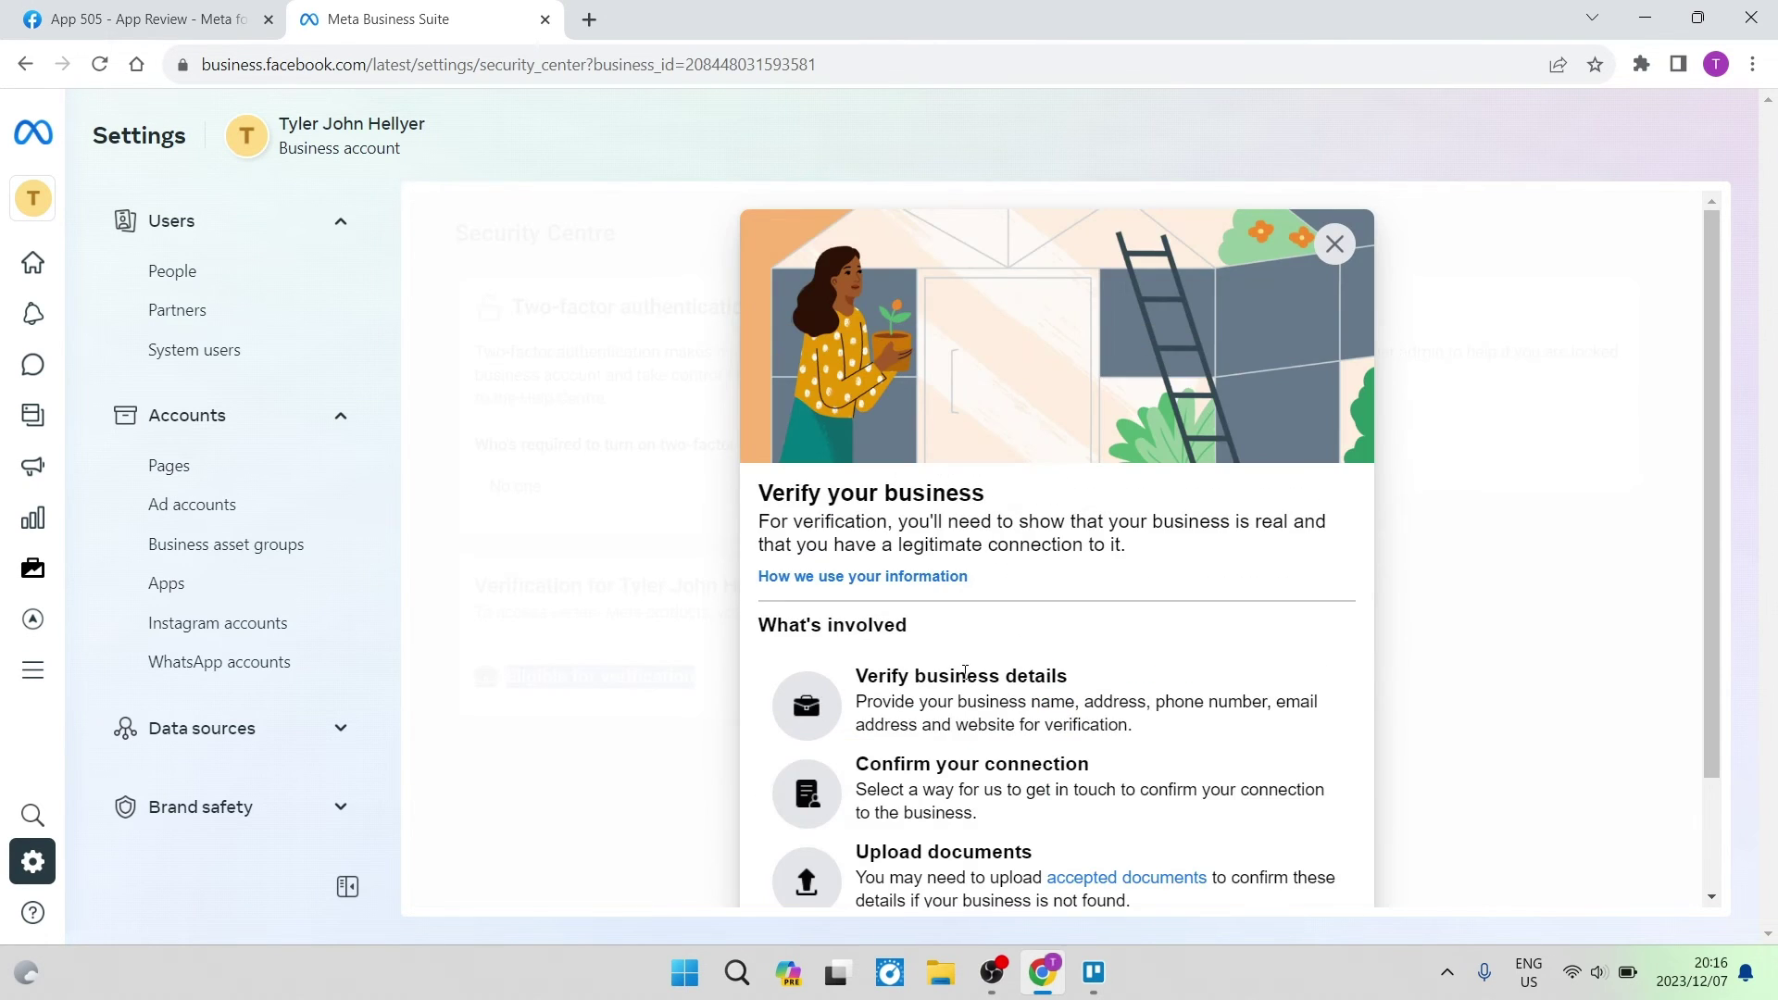
scroll(1114, 546, "down", 2)
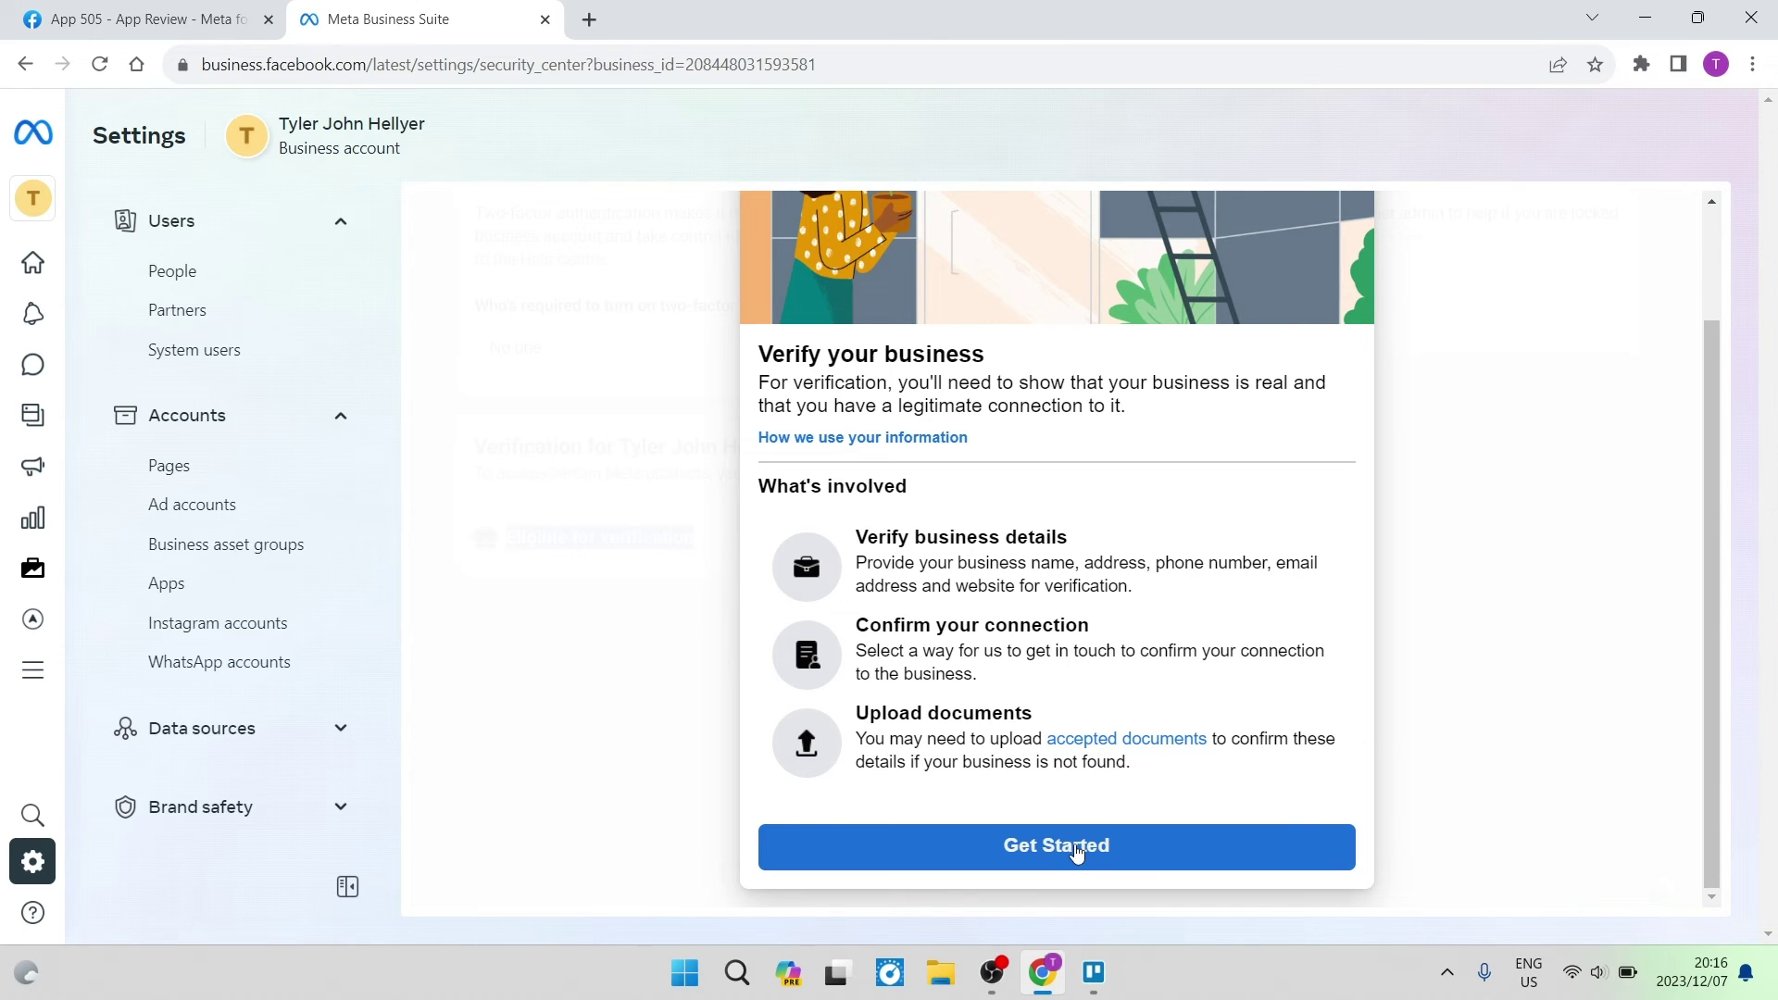
Get started with United States as the country and review the empty Add business details form.
left_click(1079, 848)
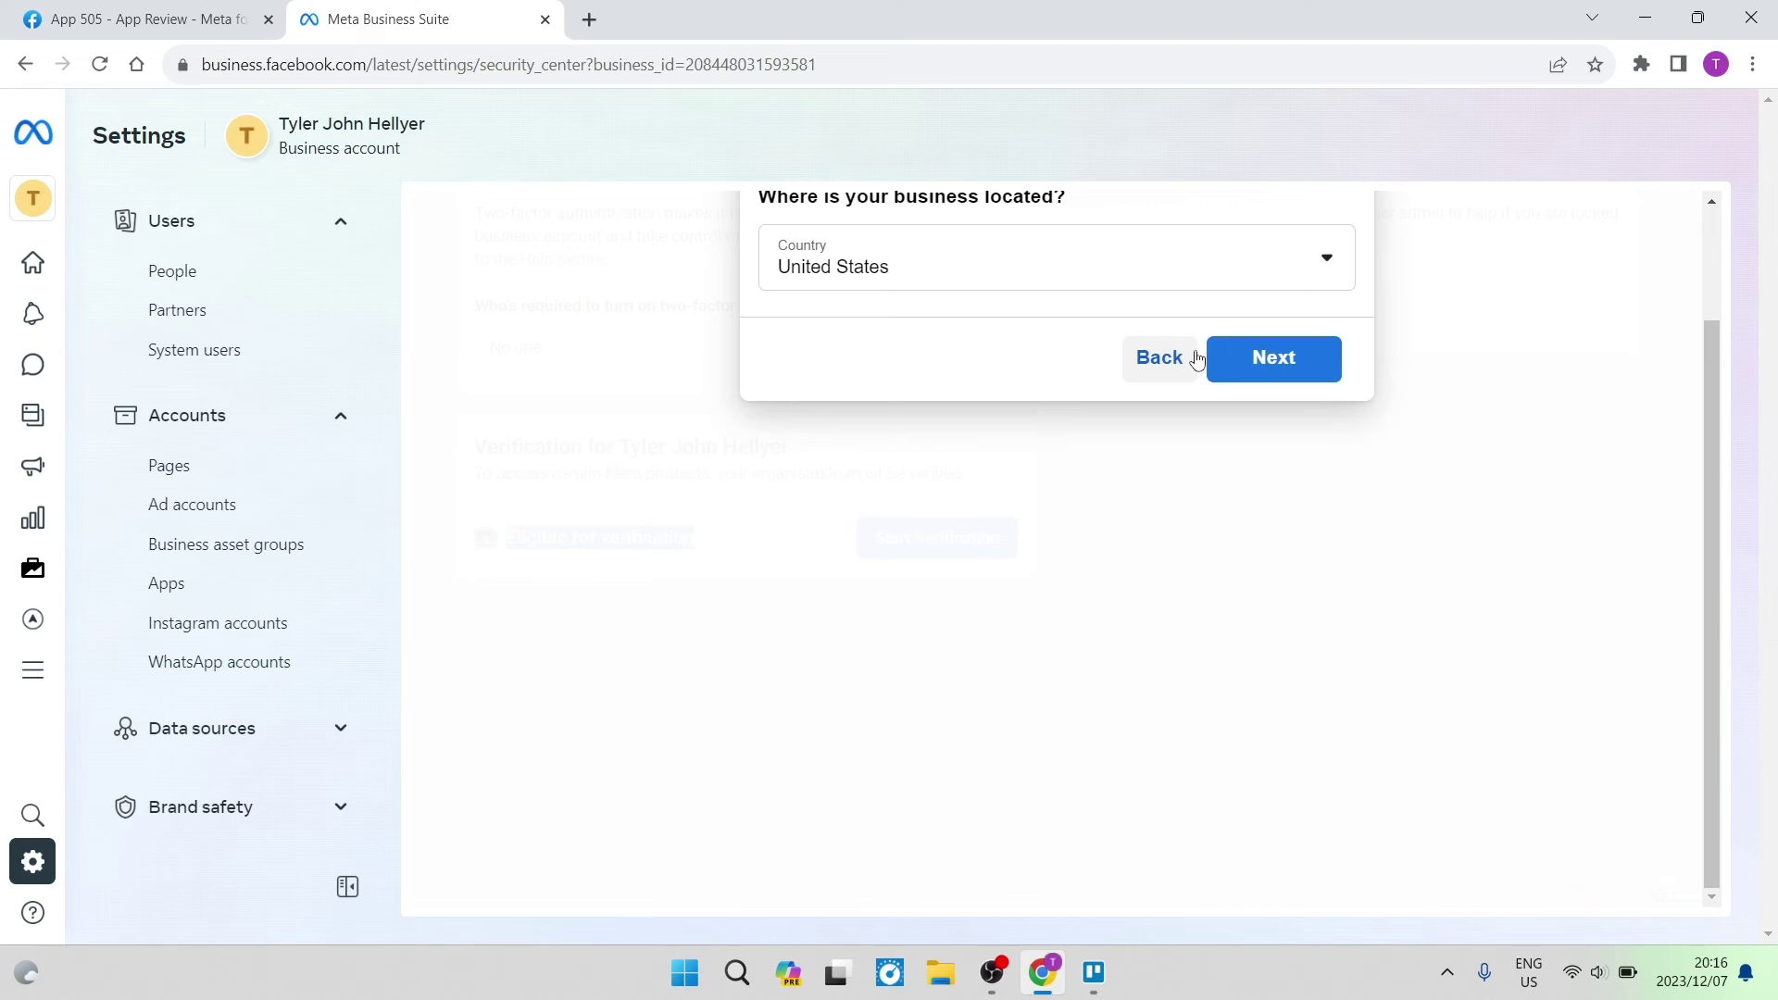
left_click(1257, 359)
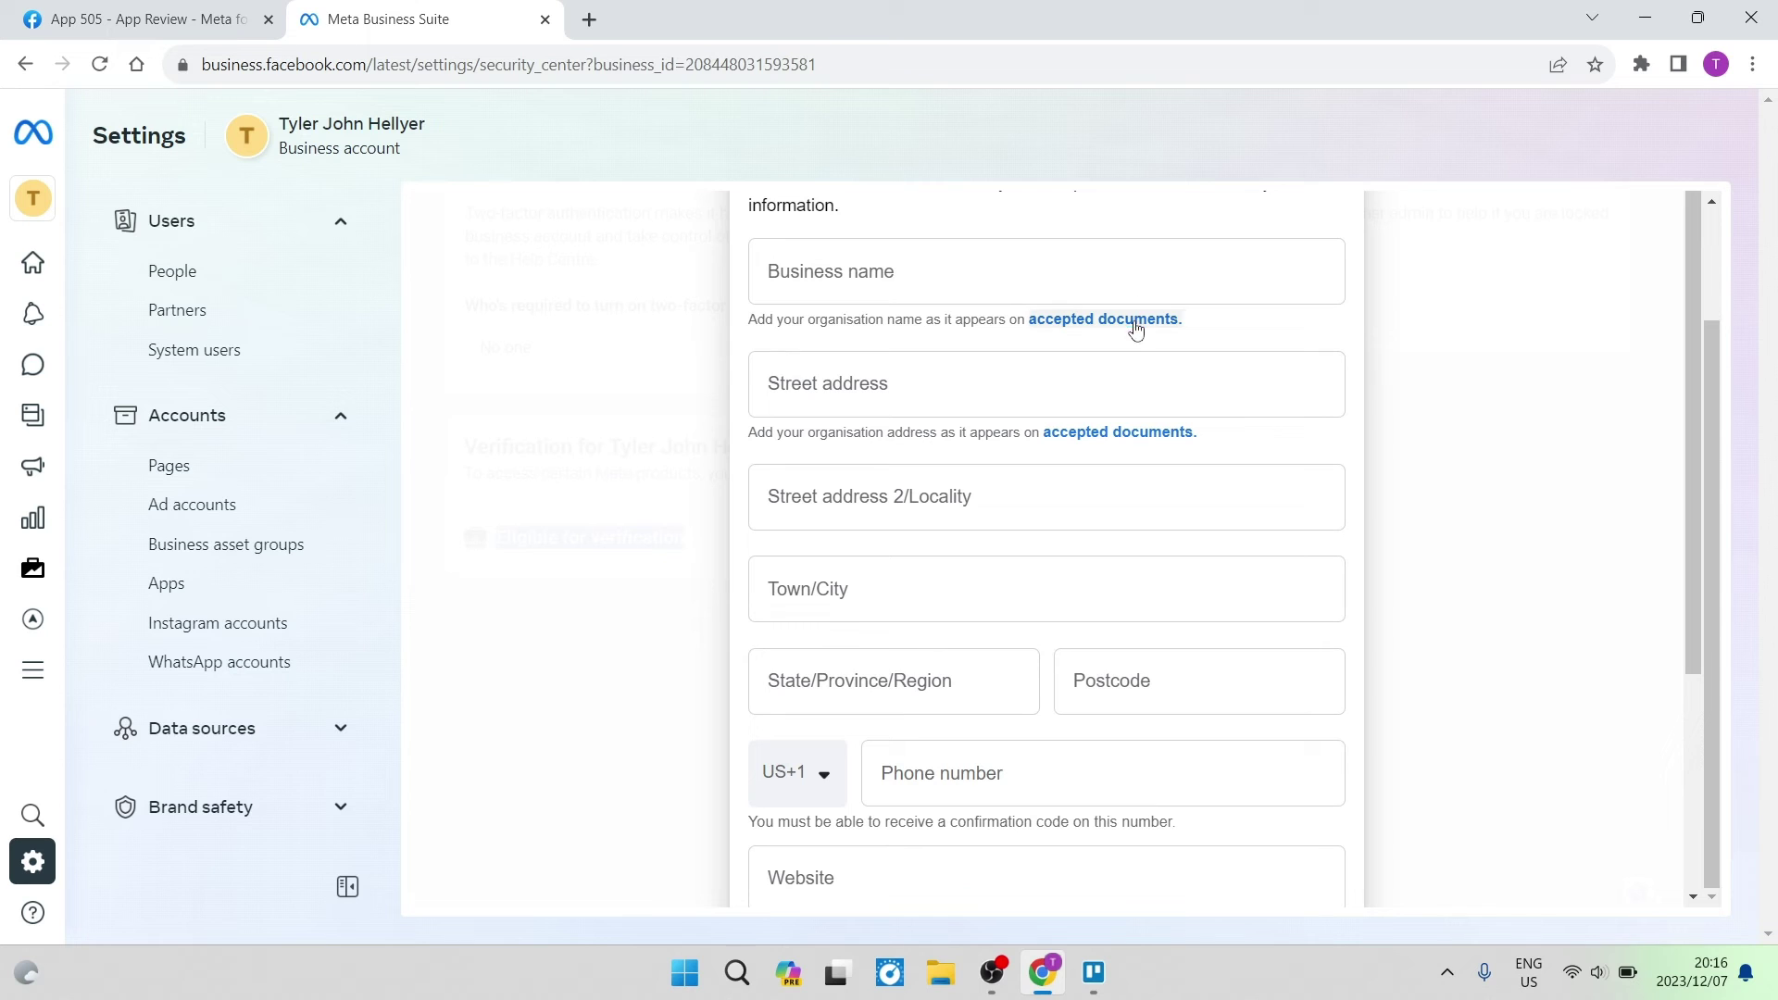
scroll(1283, 498, "down", 3)
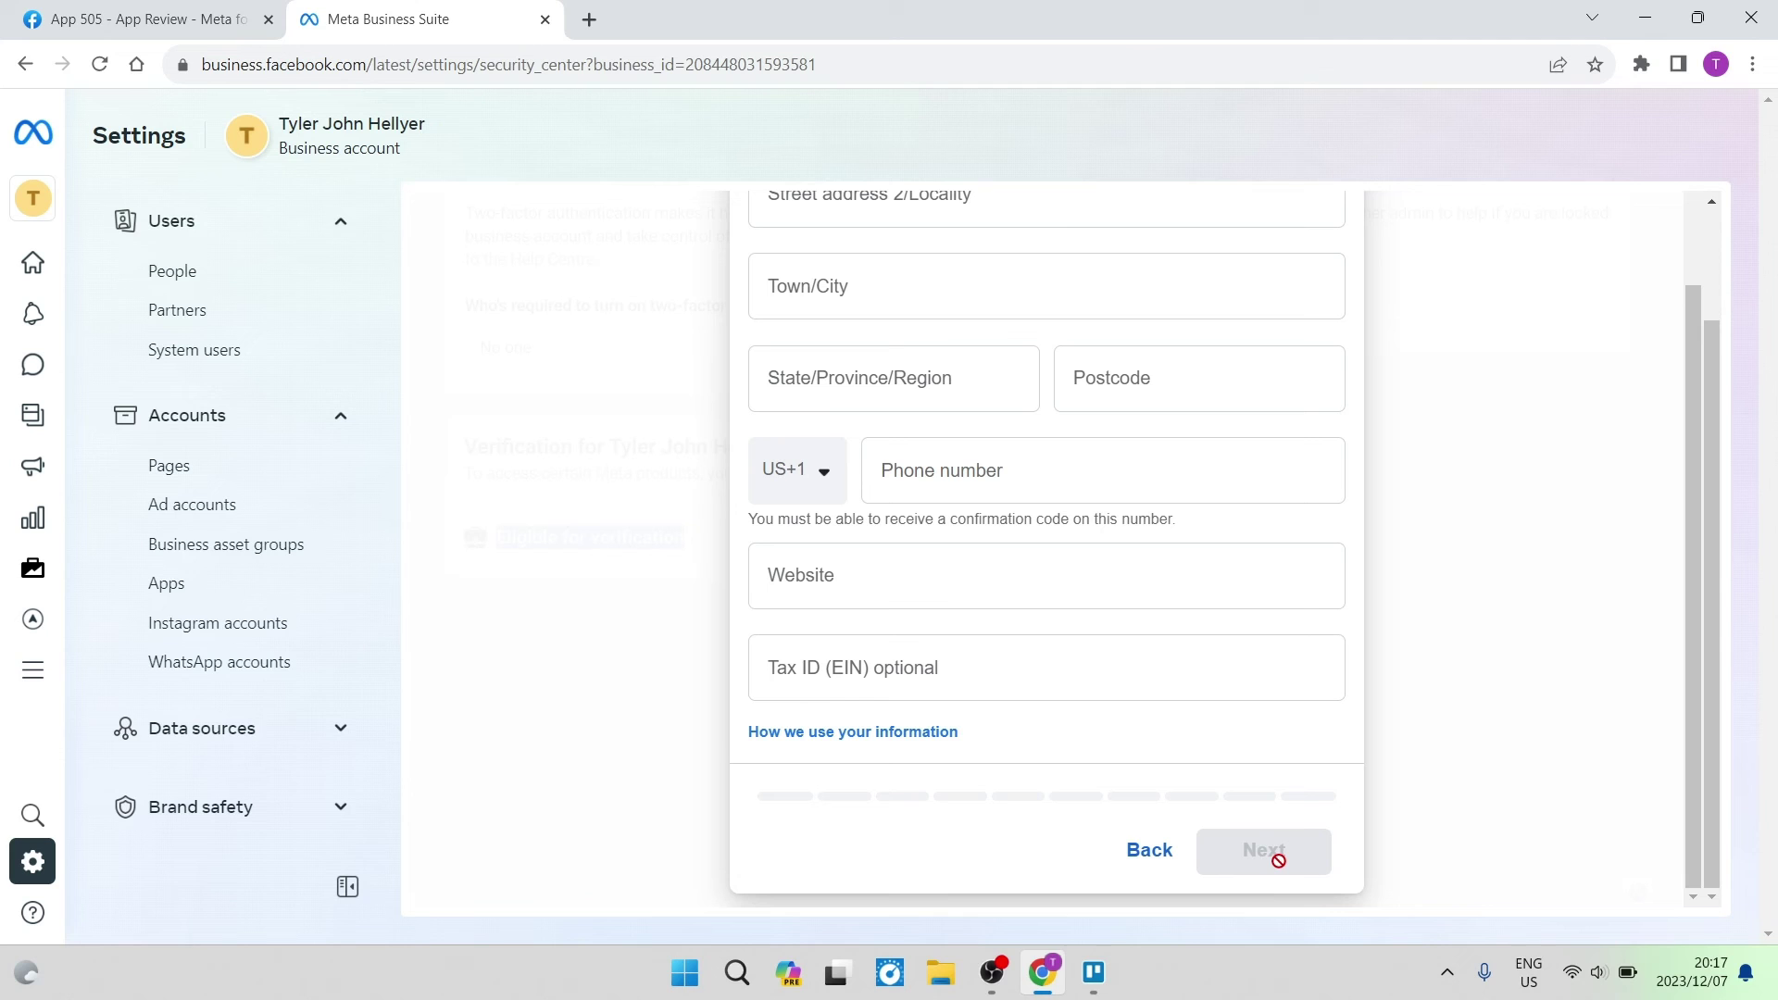
scroll(1333, 563, "up", 5)
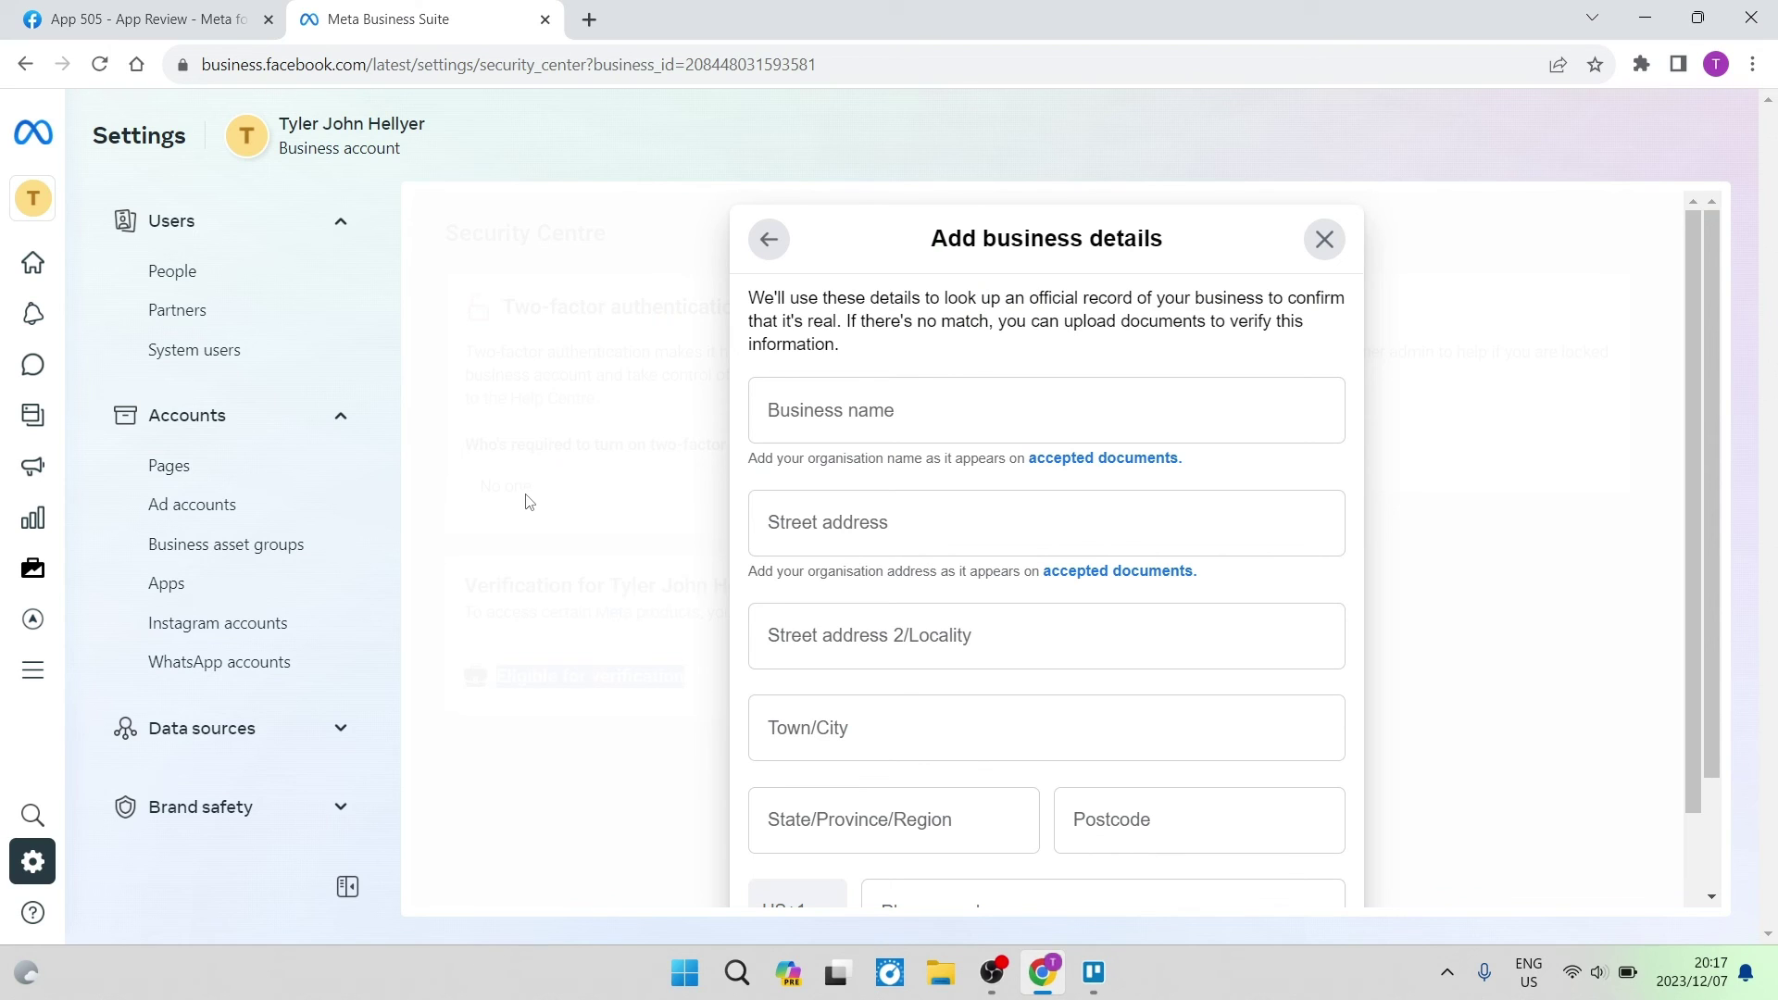
Leave the details form, go to Apps under Accounts and choose Remove on App 505.
left_click(203, 589)
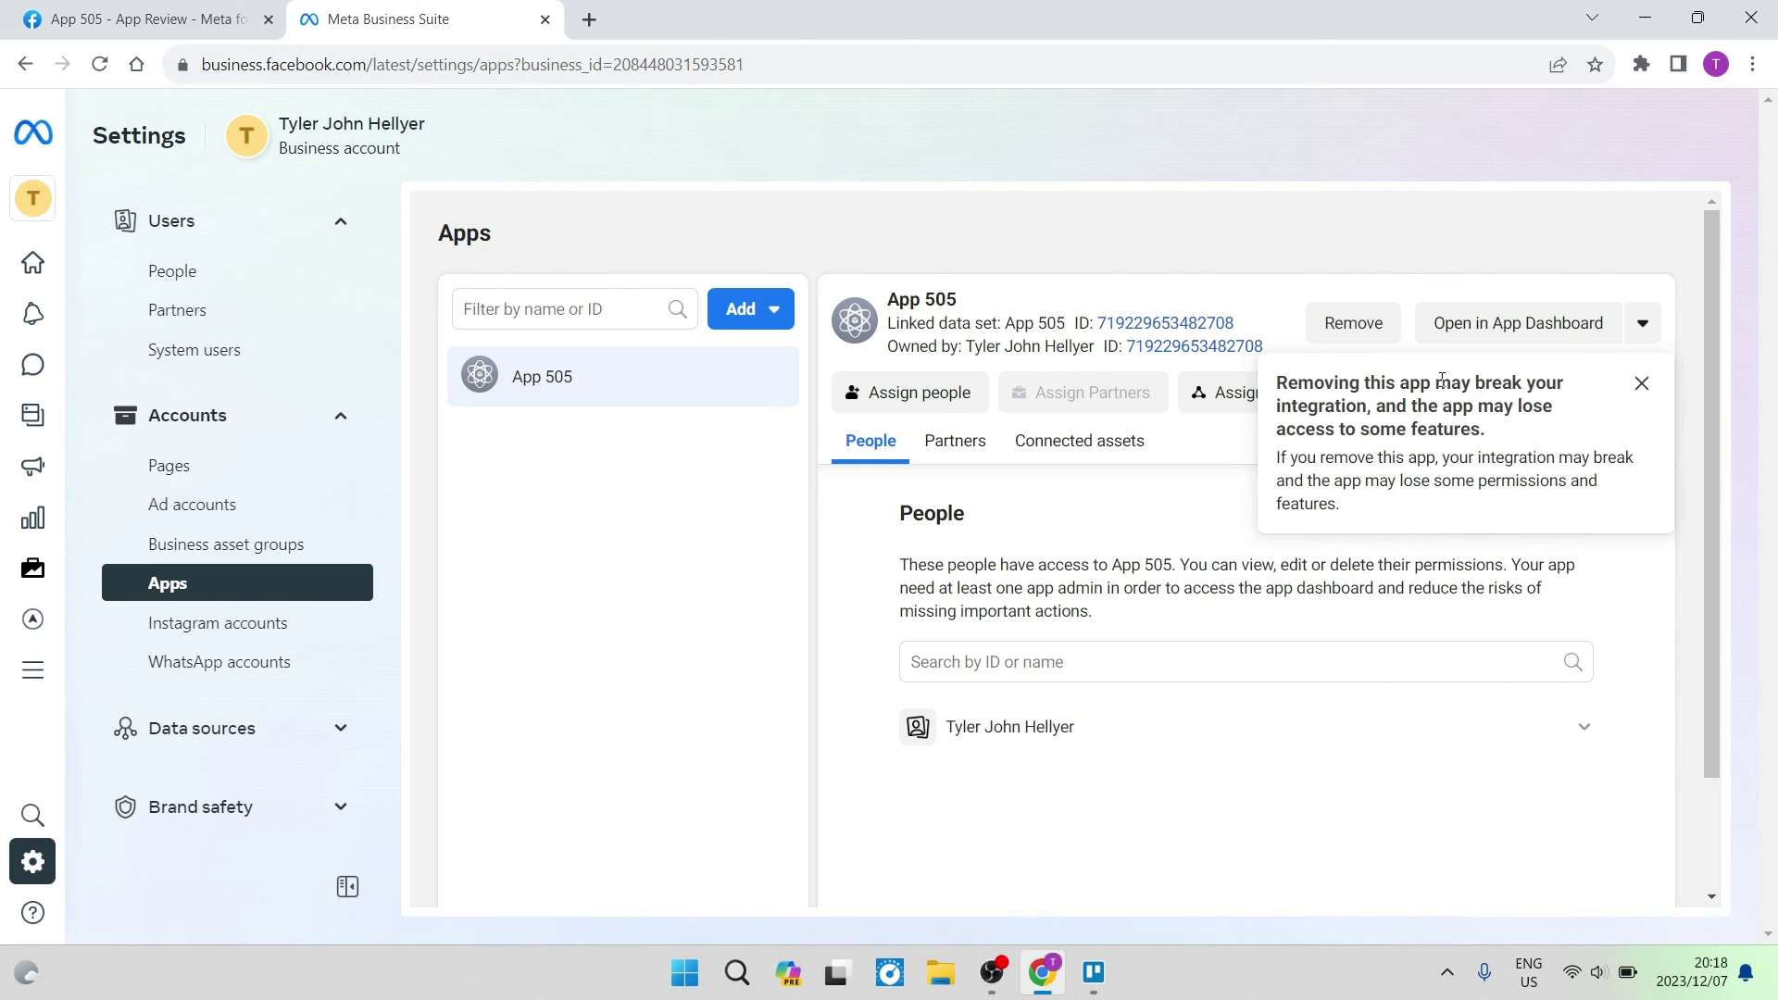
left_click(1356, 326)
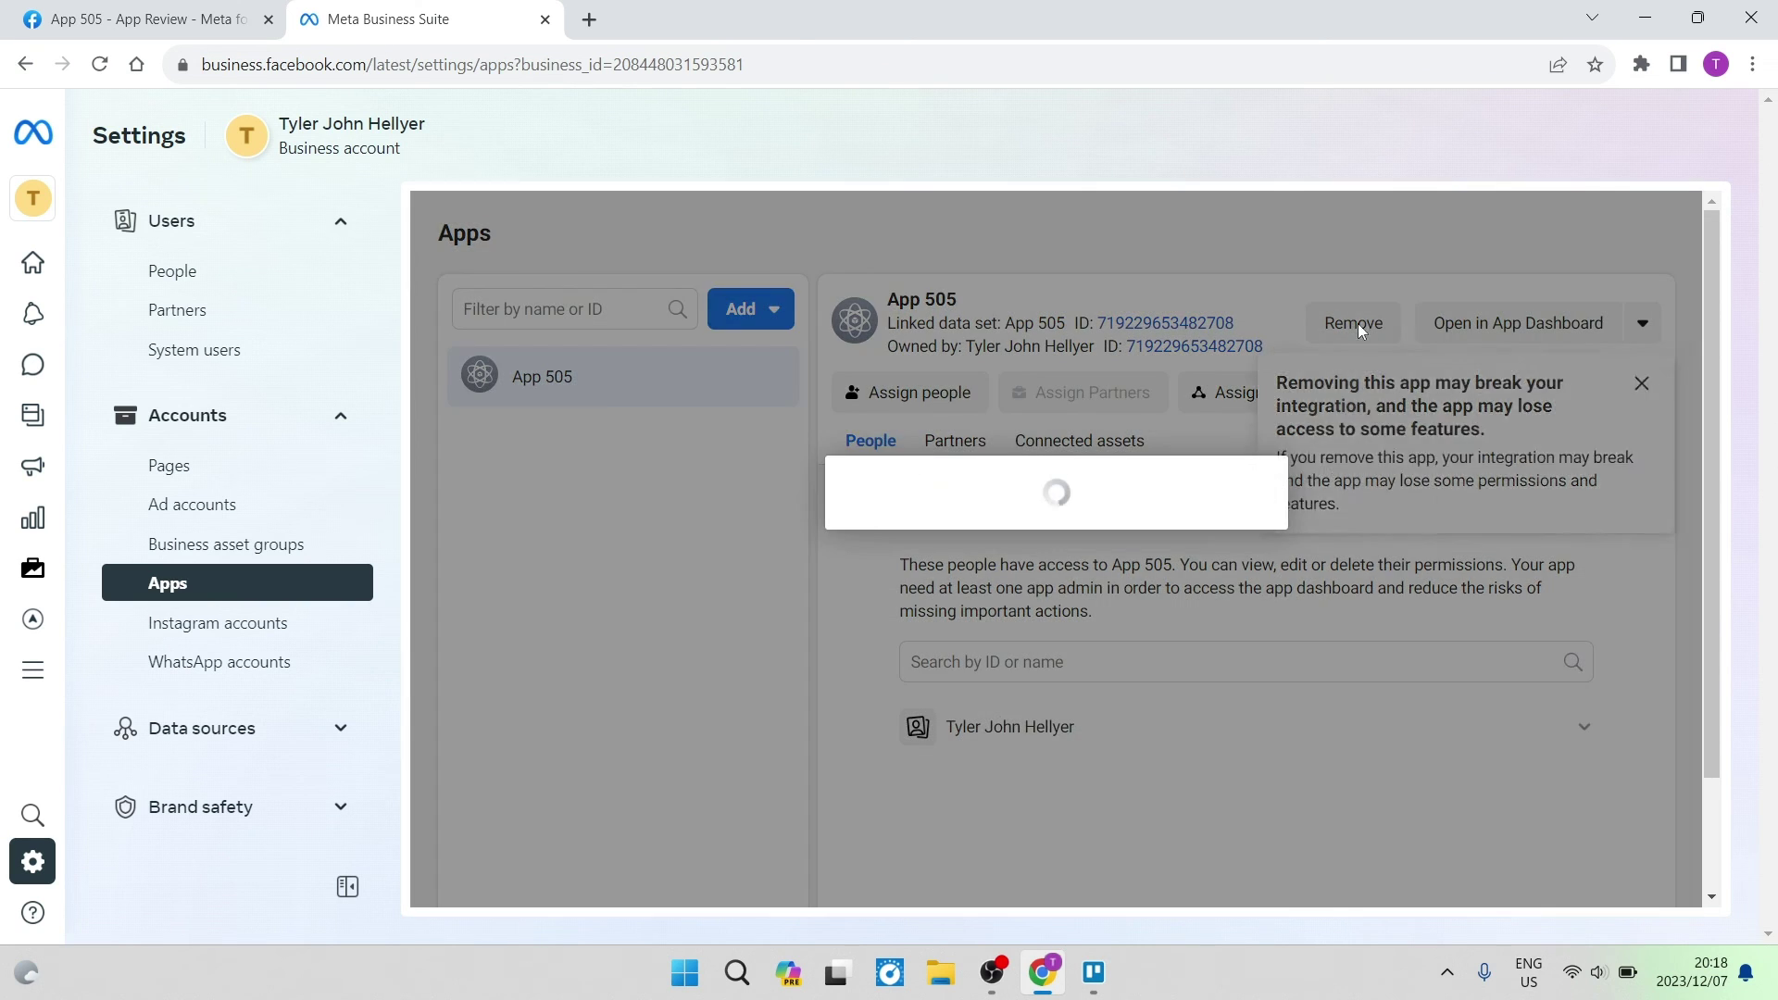